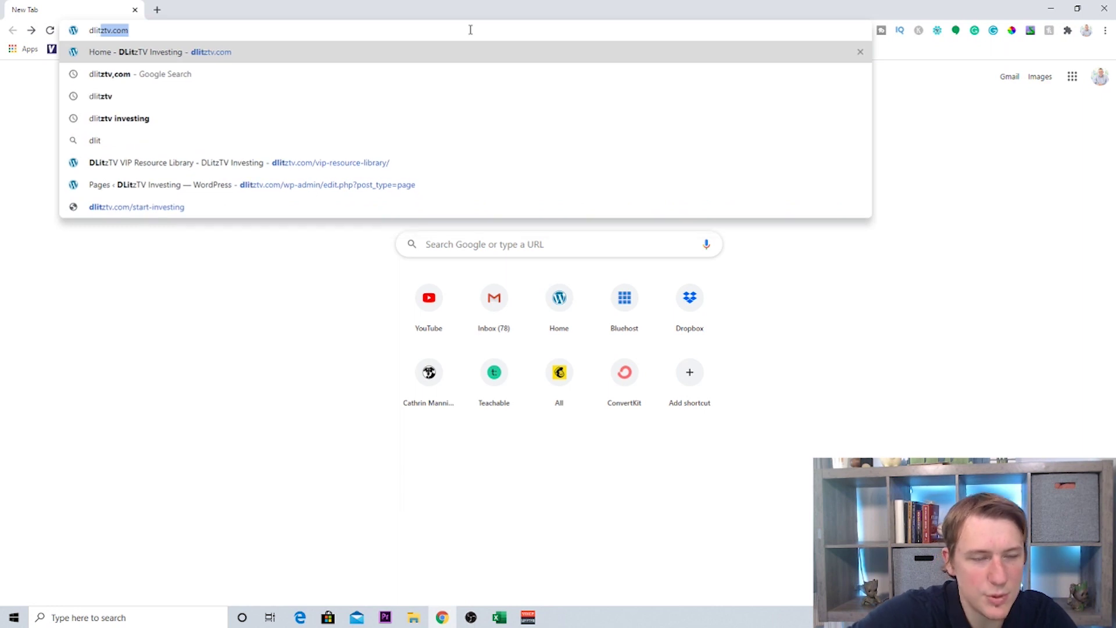
Open the VIP Resource Library on dlitztv.com and download the Simple Investment Tracker workbook
key("Return")
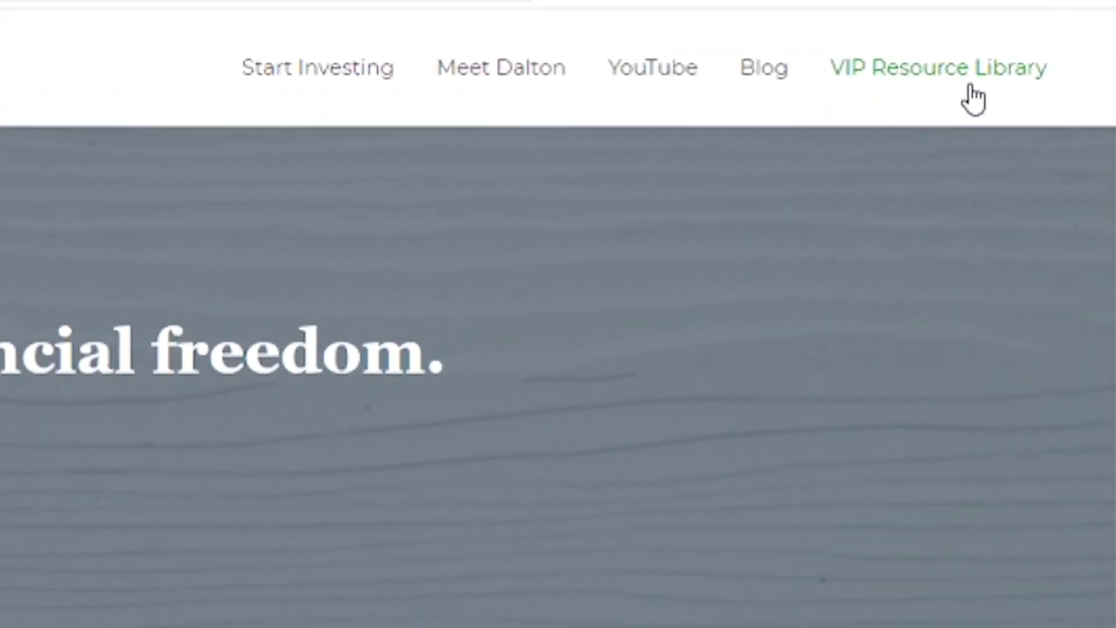
left_click(970, 86)
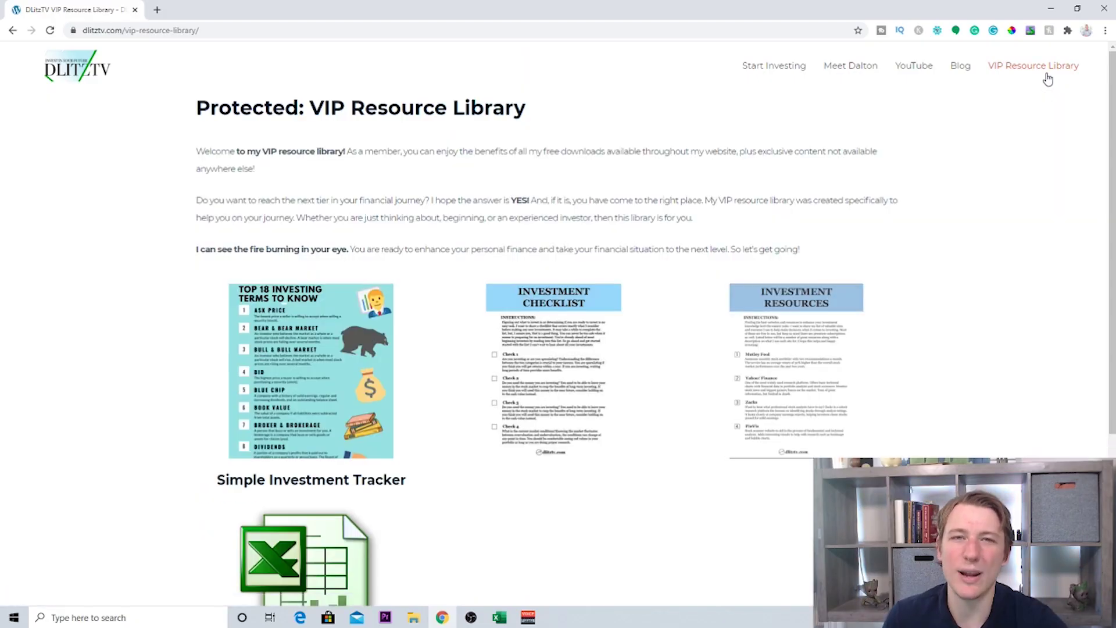
scroll(1077, 217, "down", 1)
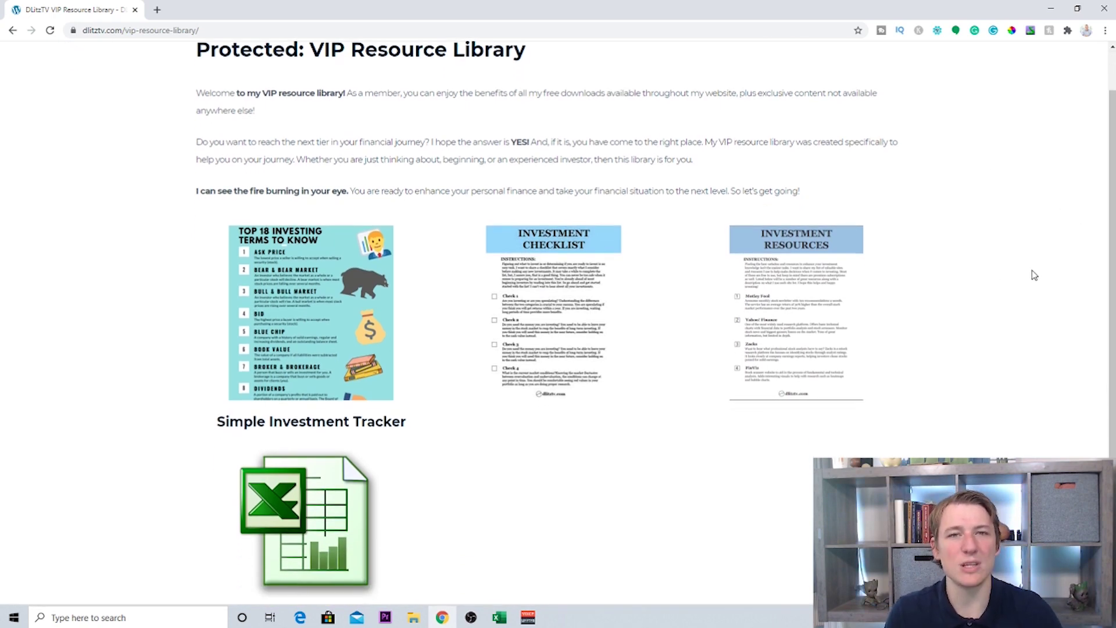
scroll(1022, 311, "down", 3)
scroll(902, 351, "up", 1)
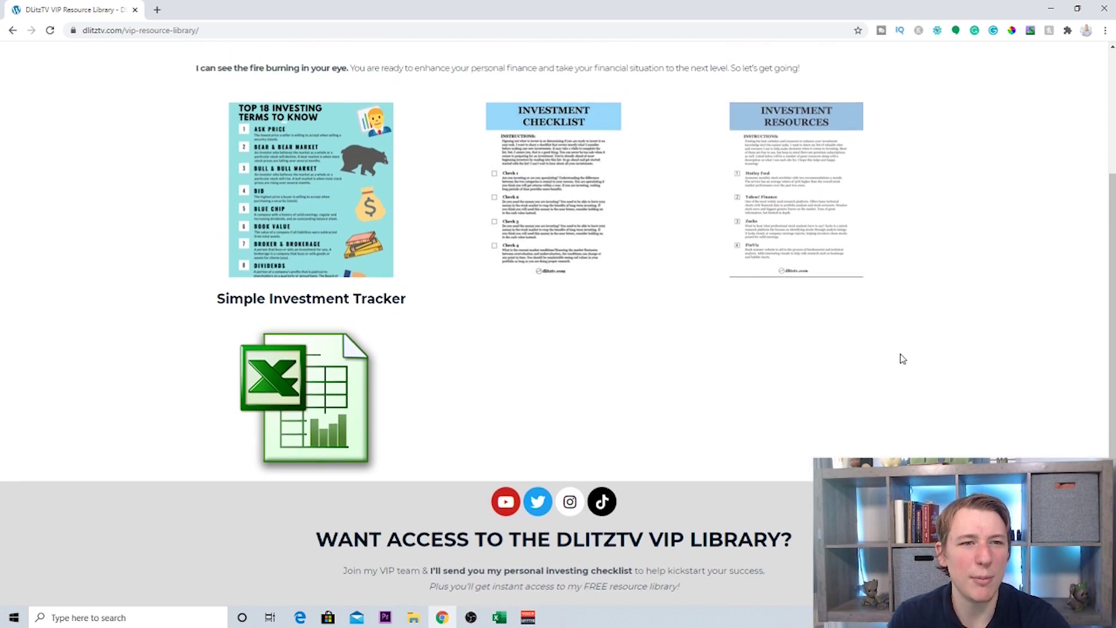
left_click(324, 413)
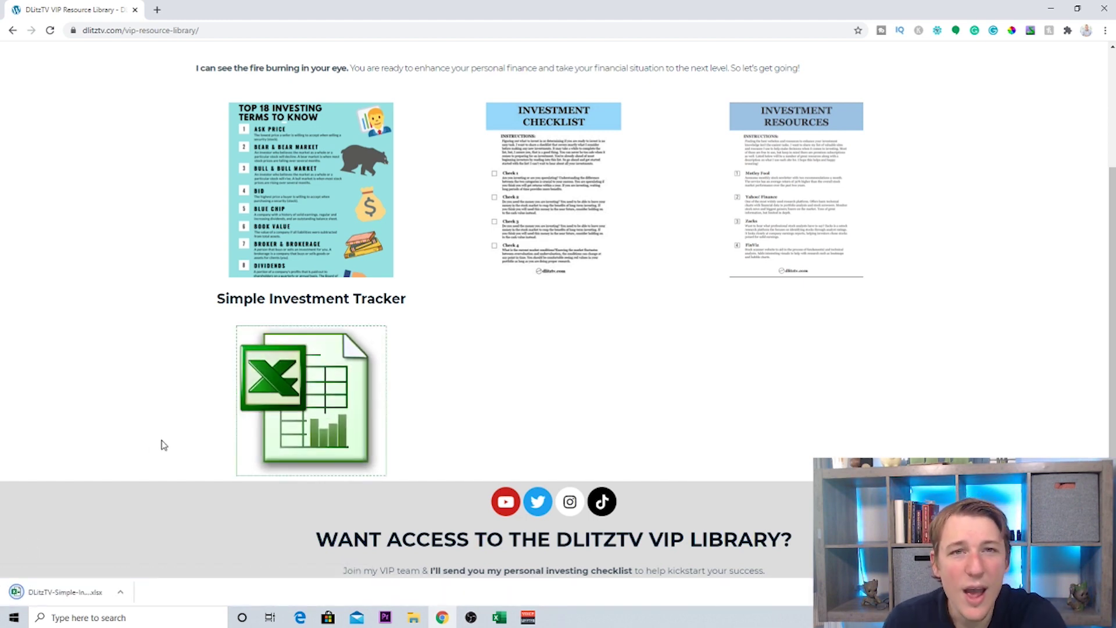
Open the downloaded tracker workbook in Excel, enable editing and linked data content, and dismiss the remaining notices
left_click(84, 593)
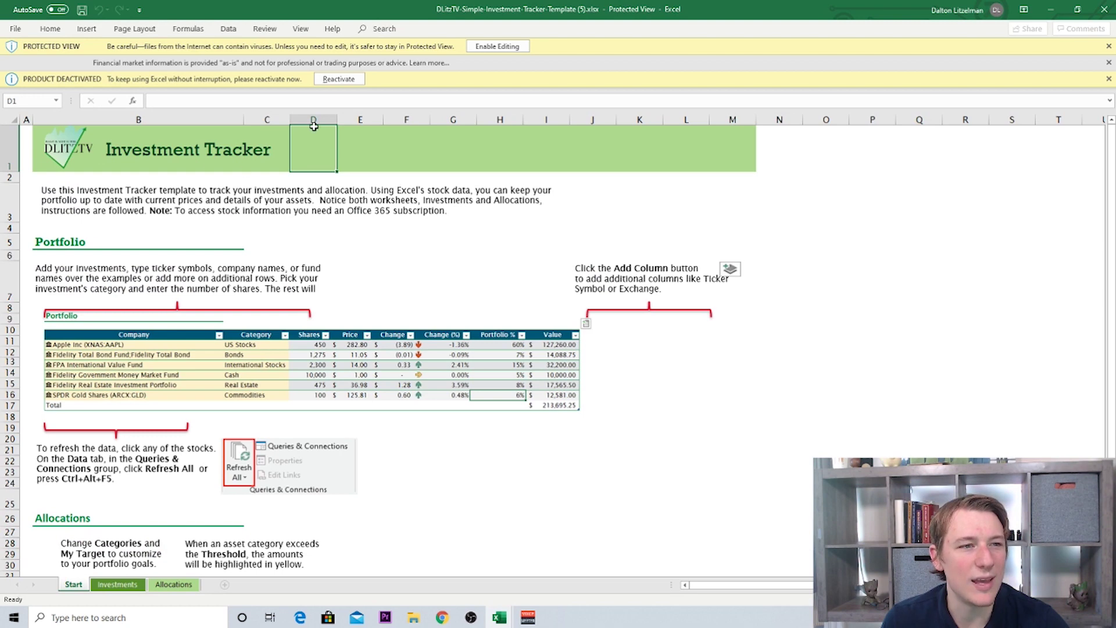
left_click(514, 51)
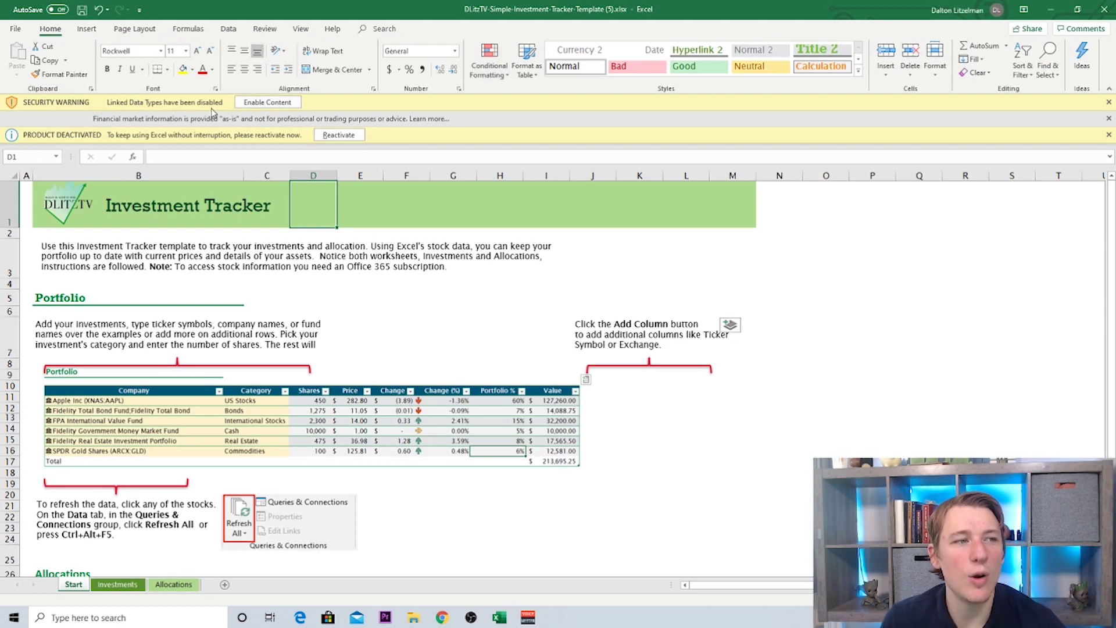
left_click(267, 102)
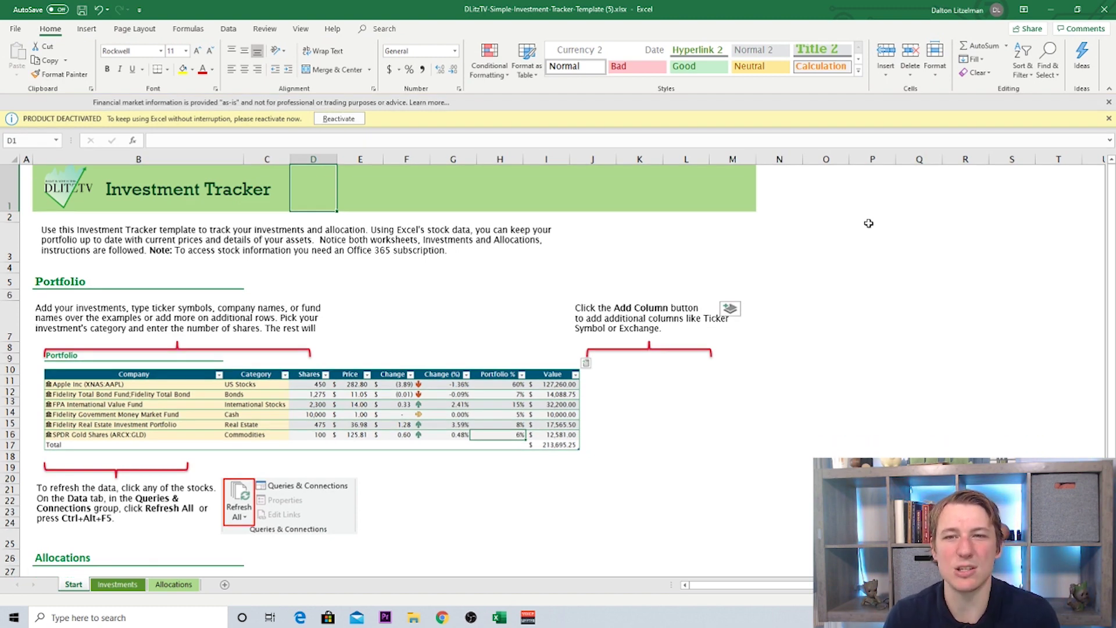
left_click(1107, 119)
left_click(1109, 102)
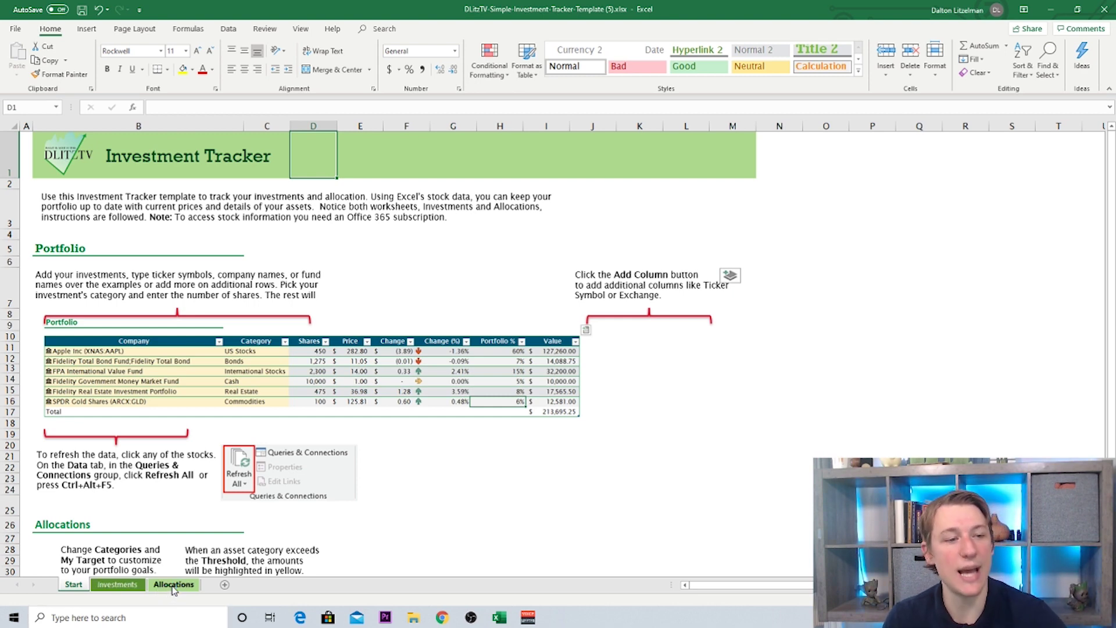
Read through the portfolio, data refresh and allocation instructions on the Start sheet
scroll(232, 448, "down", 4)
scroll(243, 439, "up", 4)
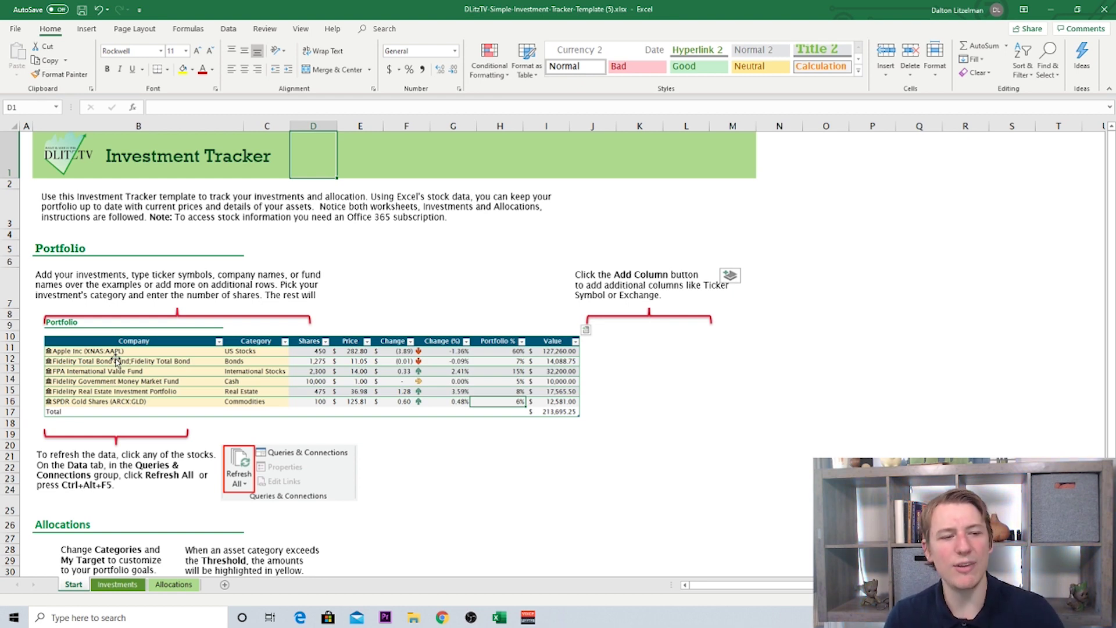
scroll(243, 503, "down", 1)
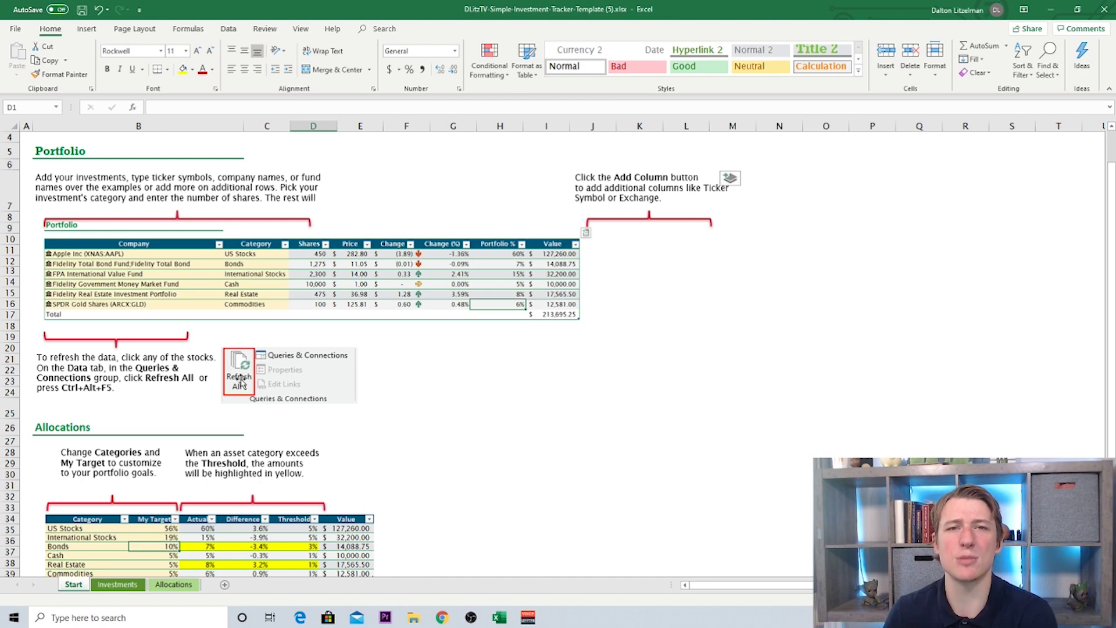
scroll(240, 381, "down", 2)
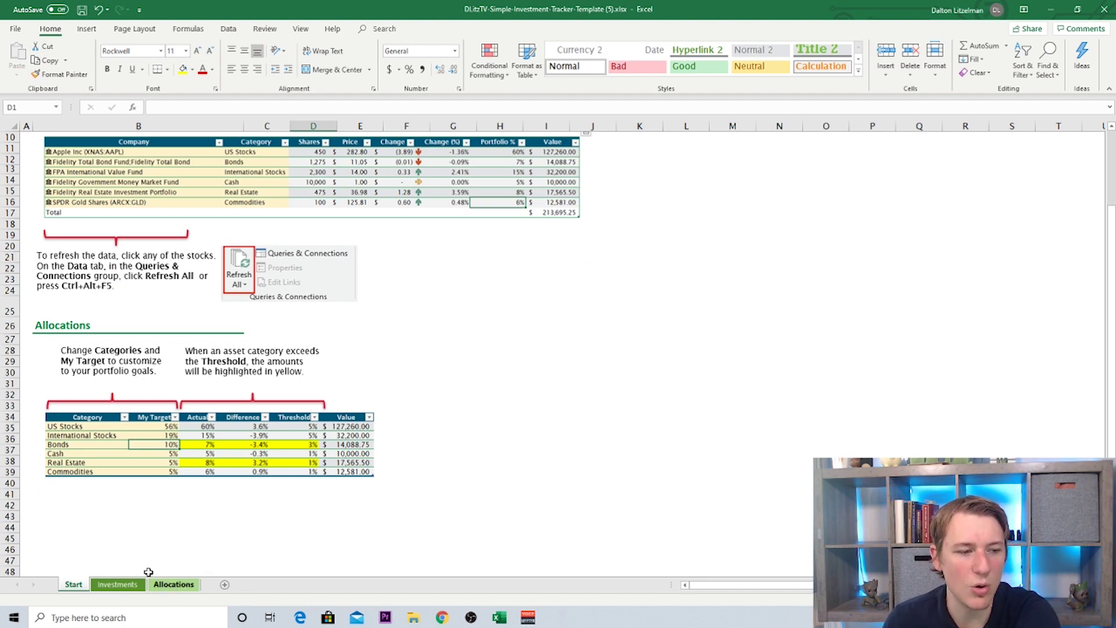
Review the portfolio table on the Investments sheet and the allocation table and charts on the Allocations sheet
left_click(118, 585)
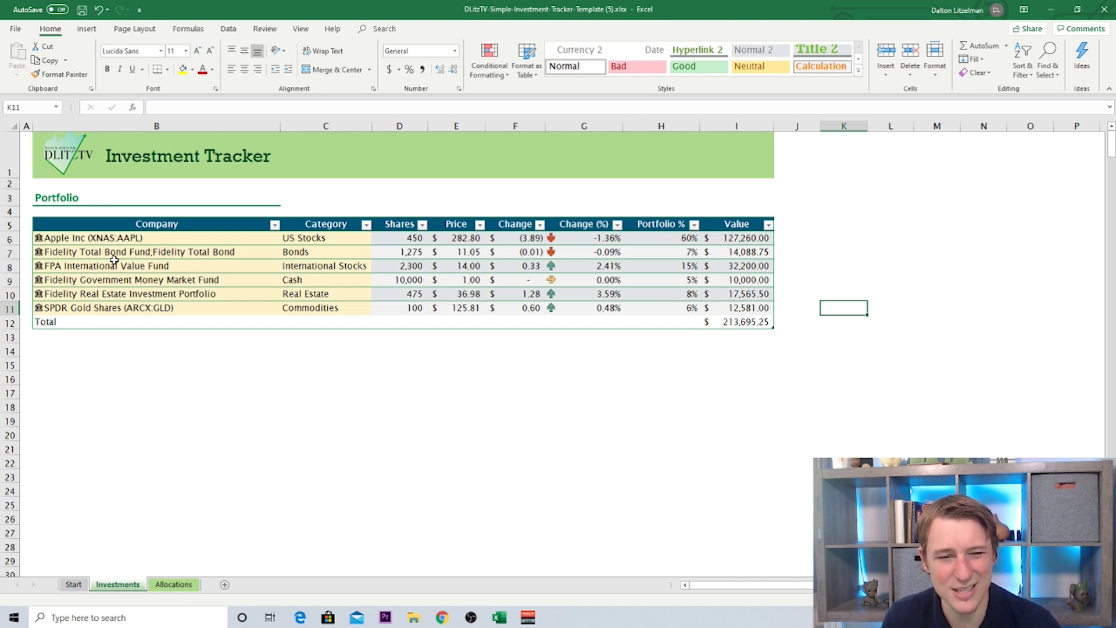
left_click(162, 582)
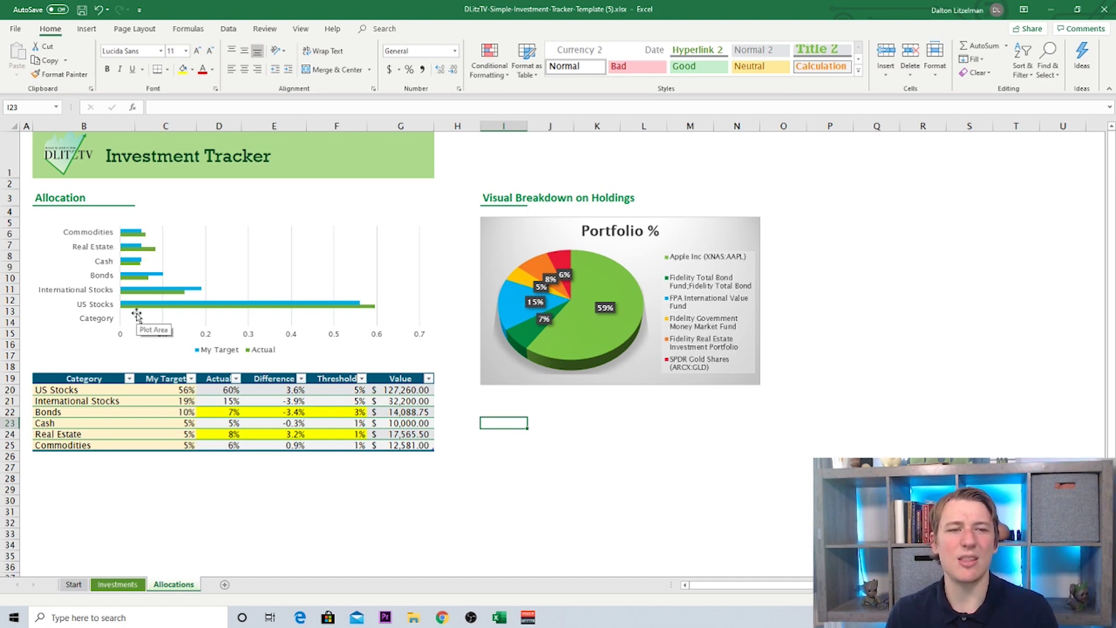
mouse_move(589, 324)
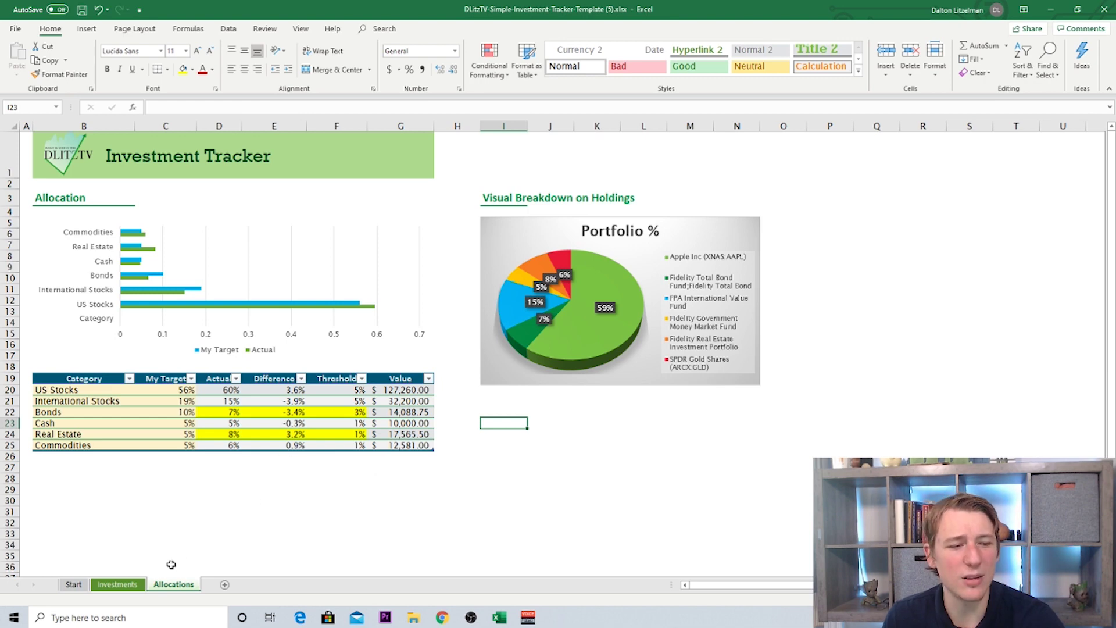
left_click(139, 585)
left_click(173, 585)
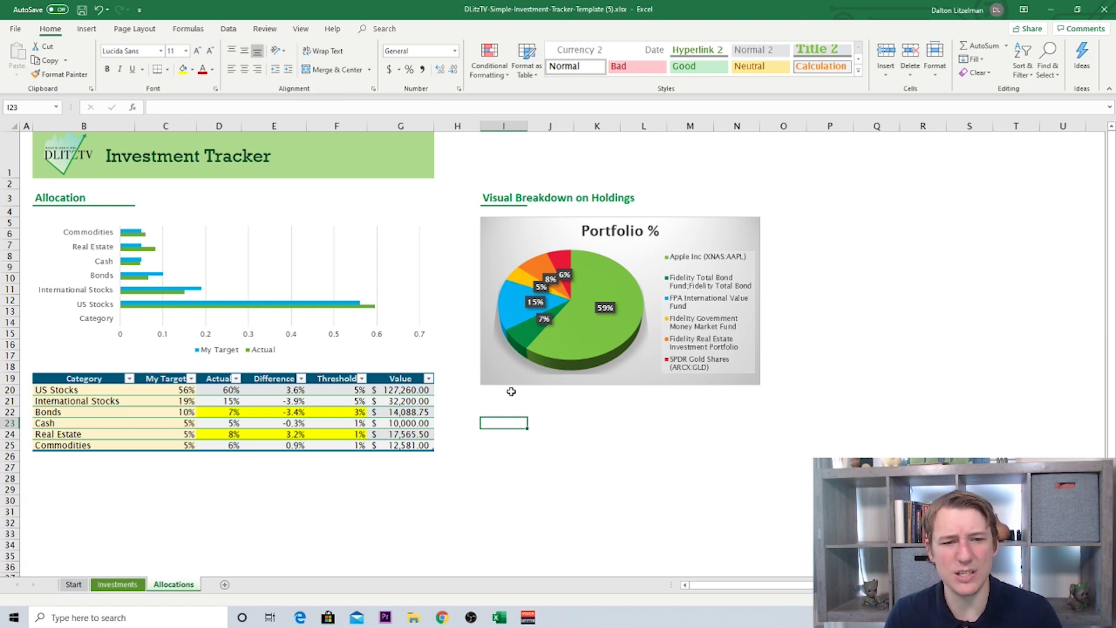
mouse_move(525, 346)
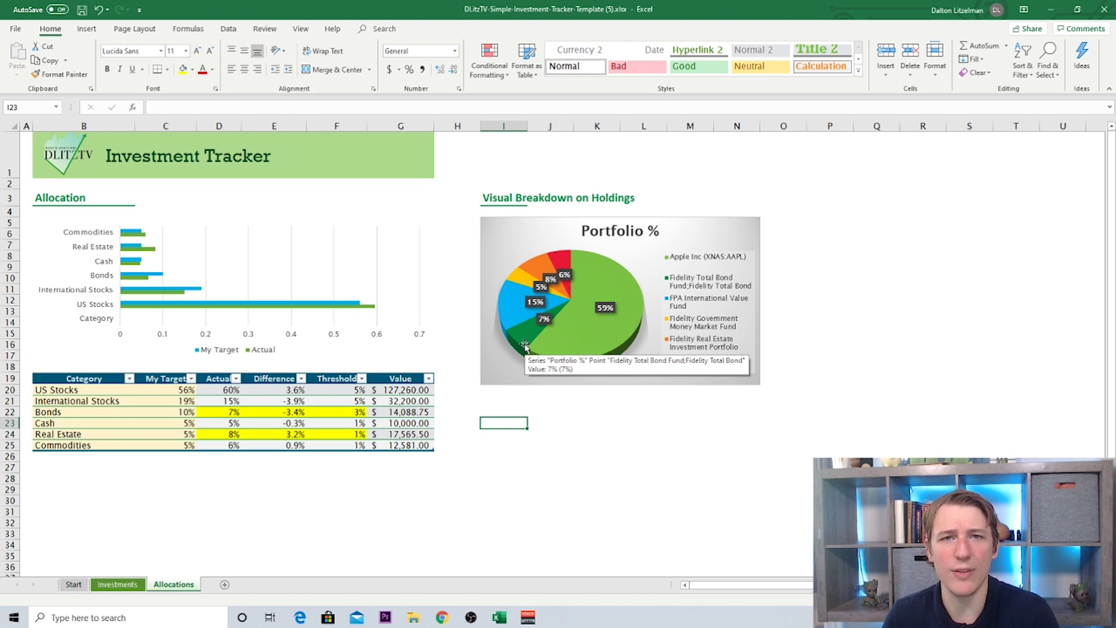
Insert a blank row above FPA International Value Fund in the Investments sheet's Portfolio table
left_click(119, 585)
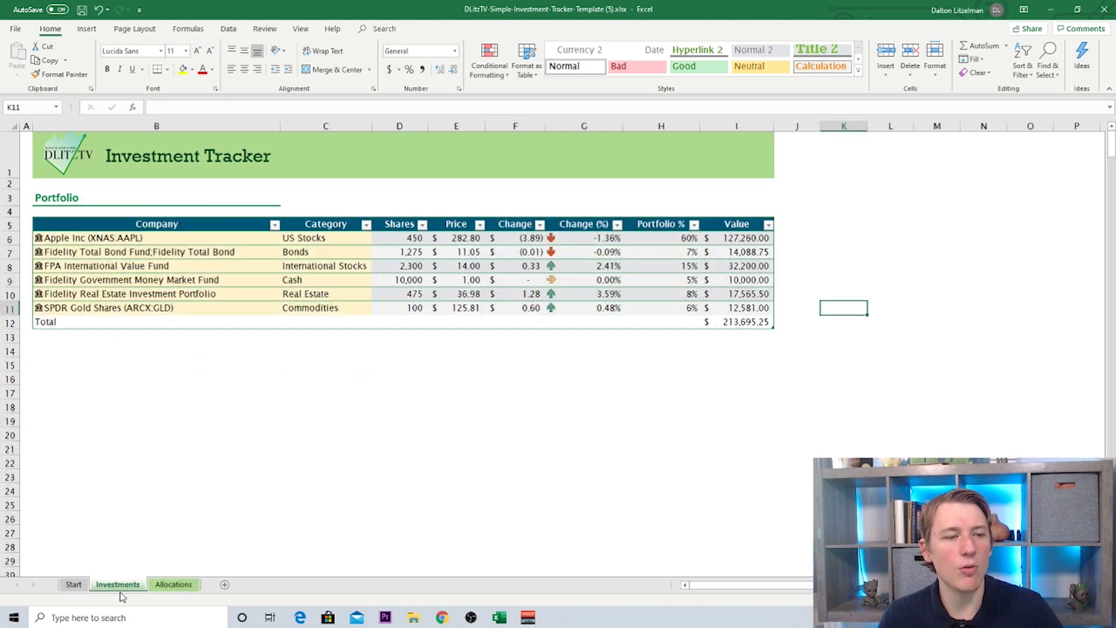
left_click(337, 512)
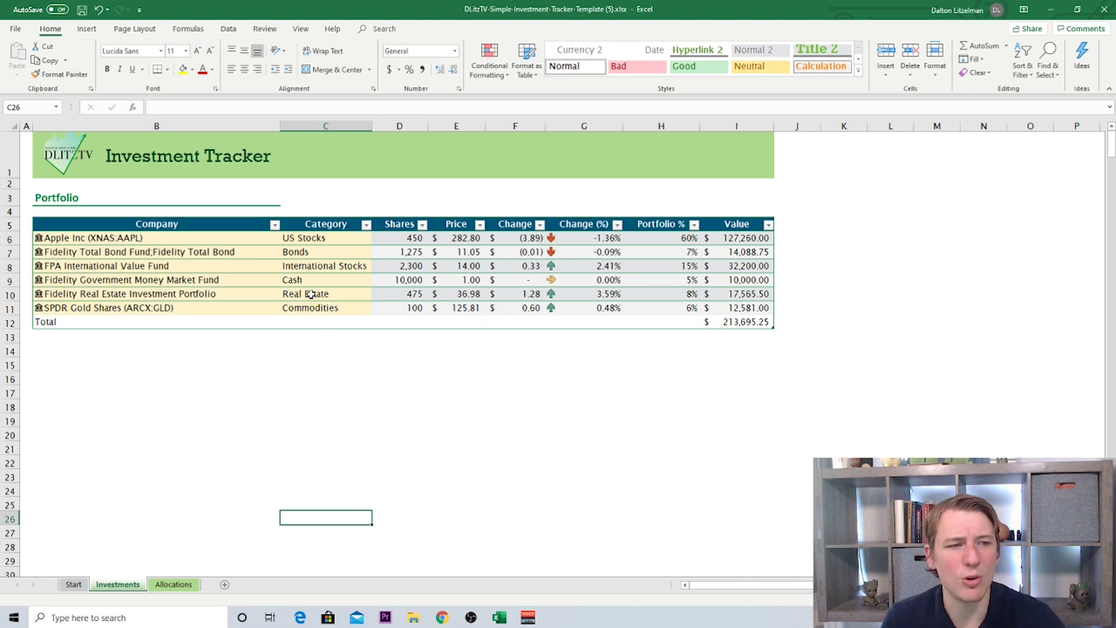
left_click(11, 267)
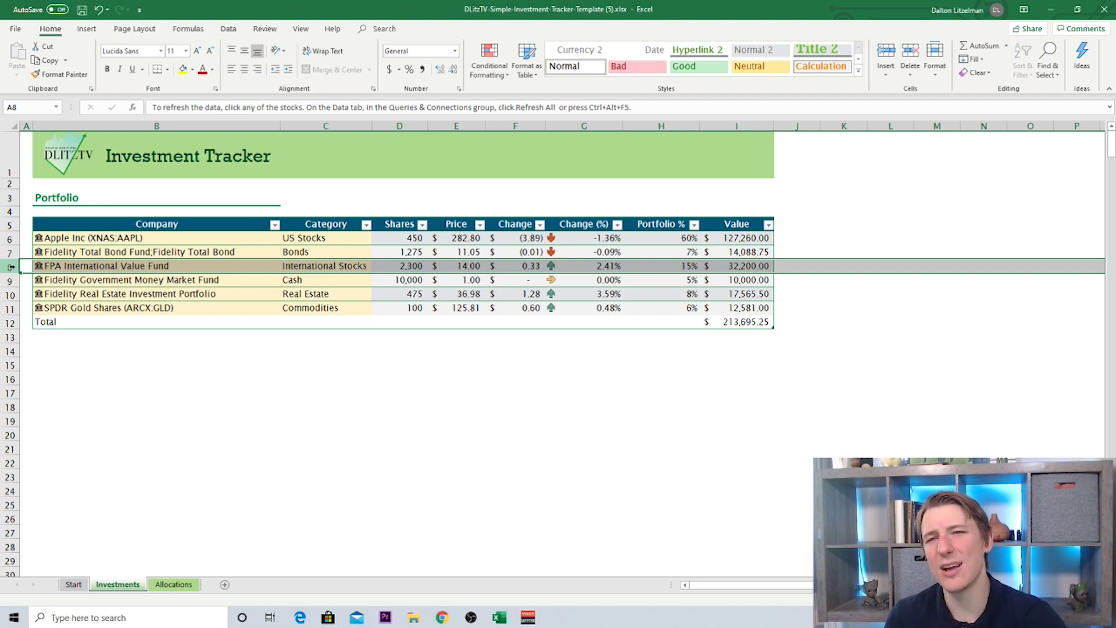
right_click(11, 267)
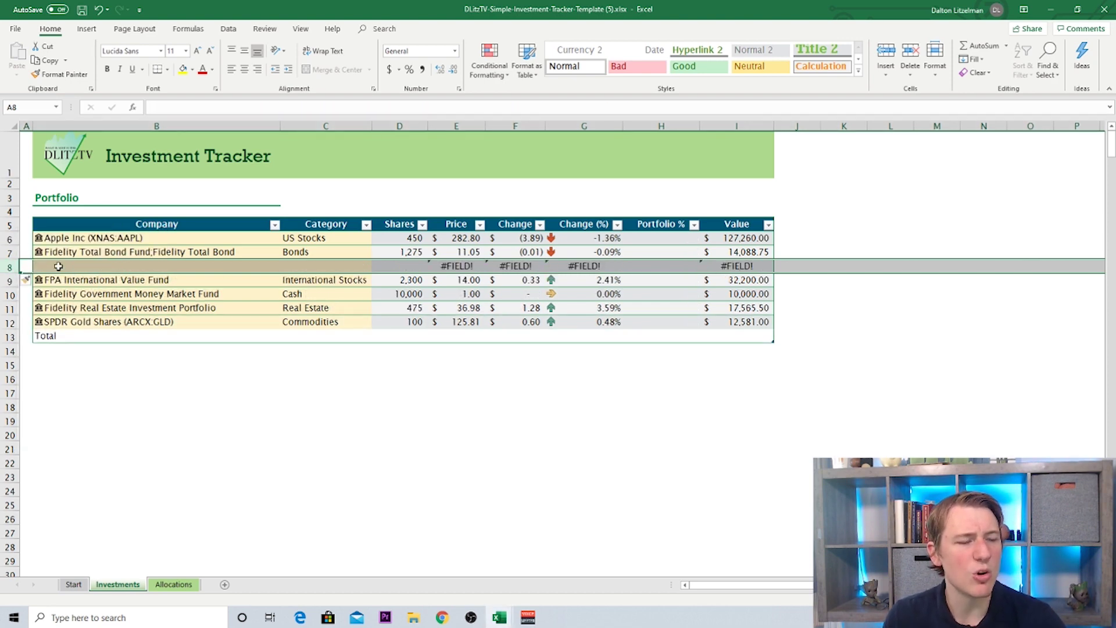
Enter the ticker ZM as the company in the new blank row of the Portfolio table
left_click(58, 266)
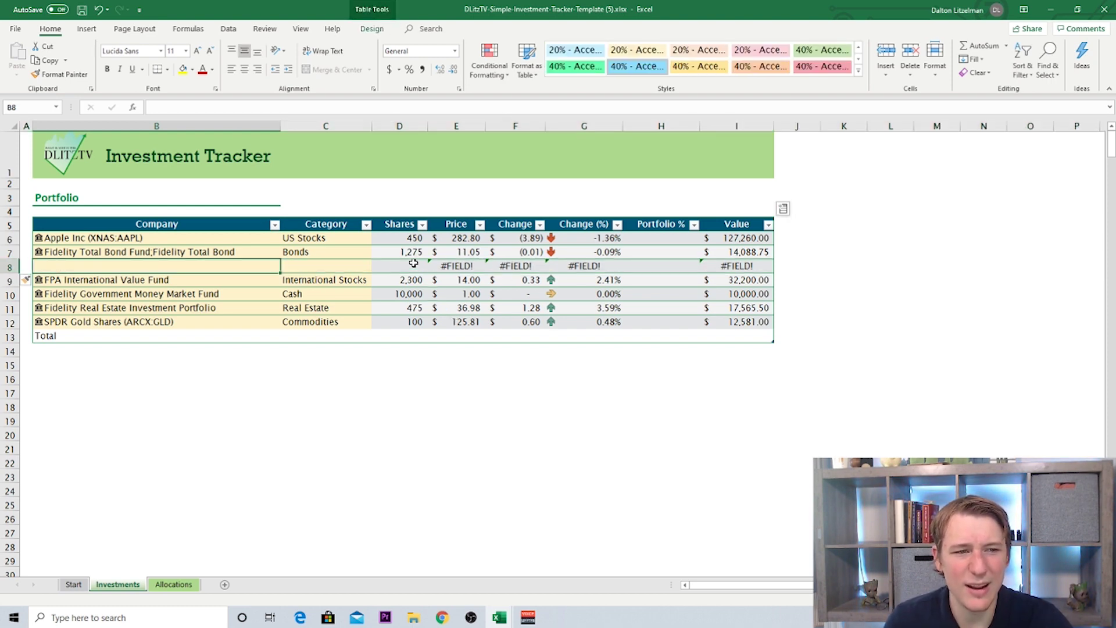
left_click(448, 265)
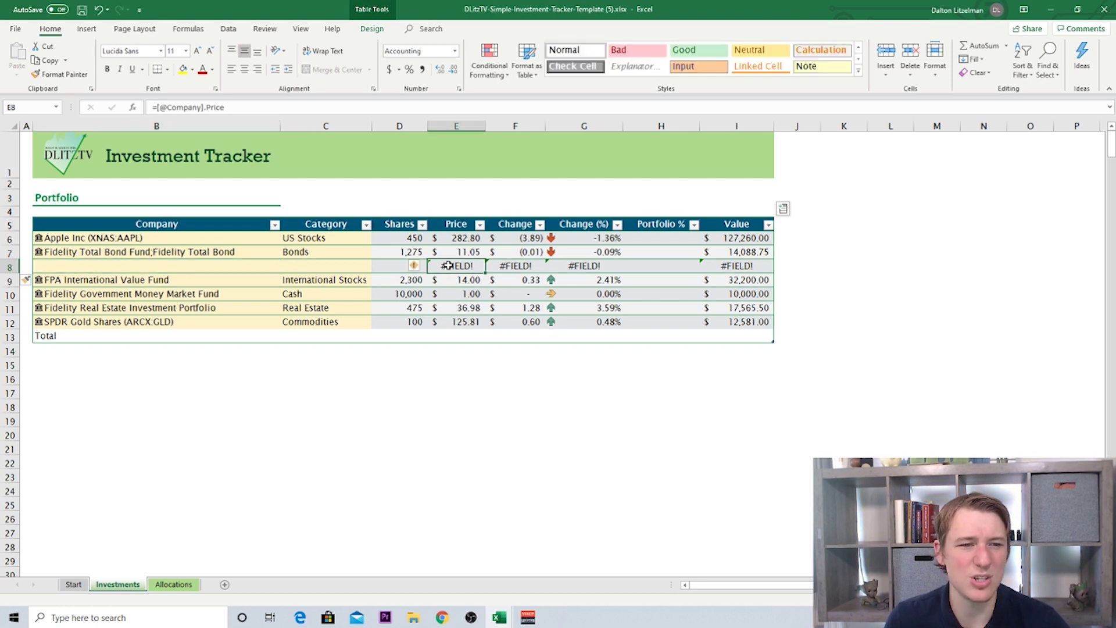
left_click(183, 266)
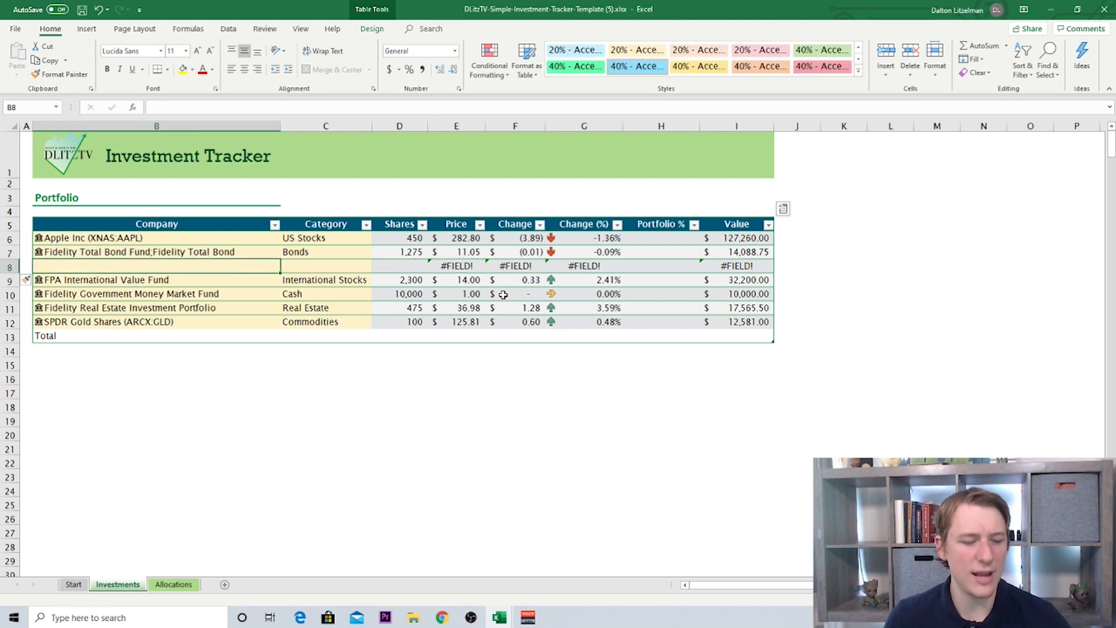
type("ZM")
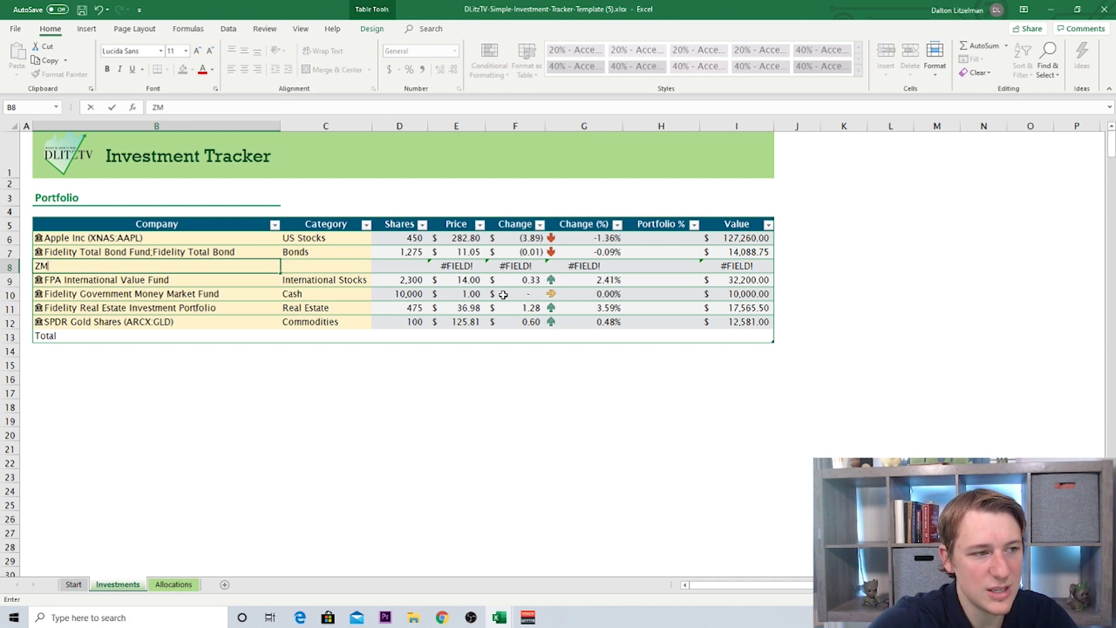
key("Return")
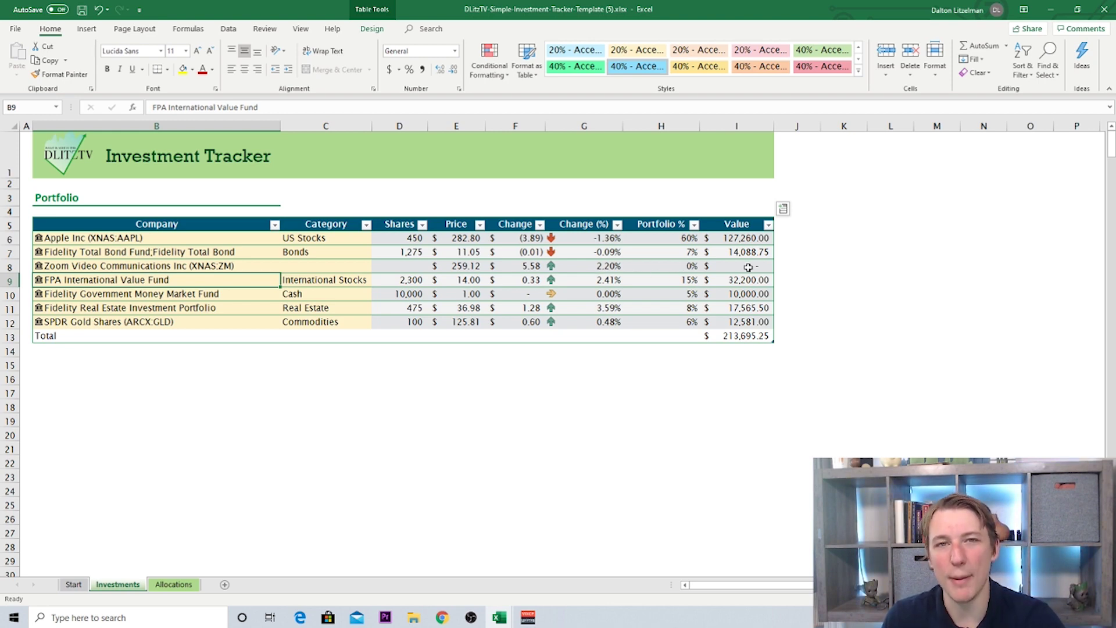
Set the number of shares for Zoom Video Communications to 50
left_click(390, 265)
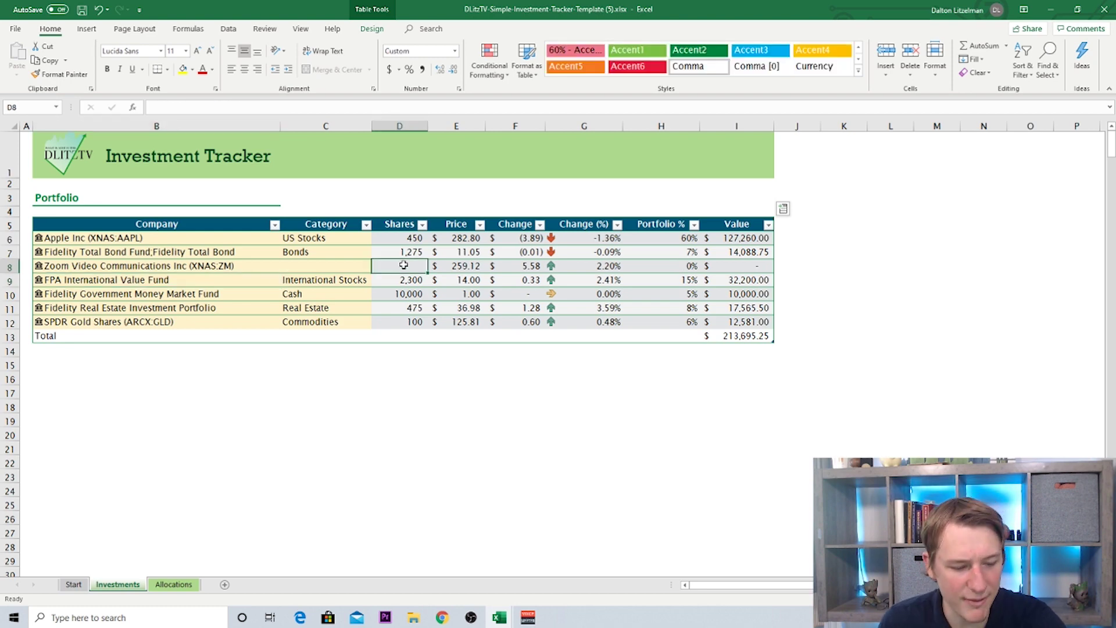
type("50")
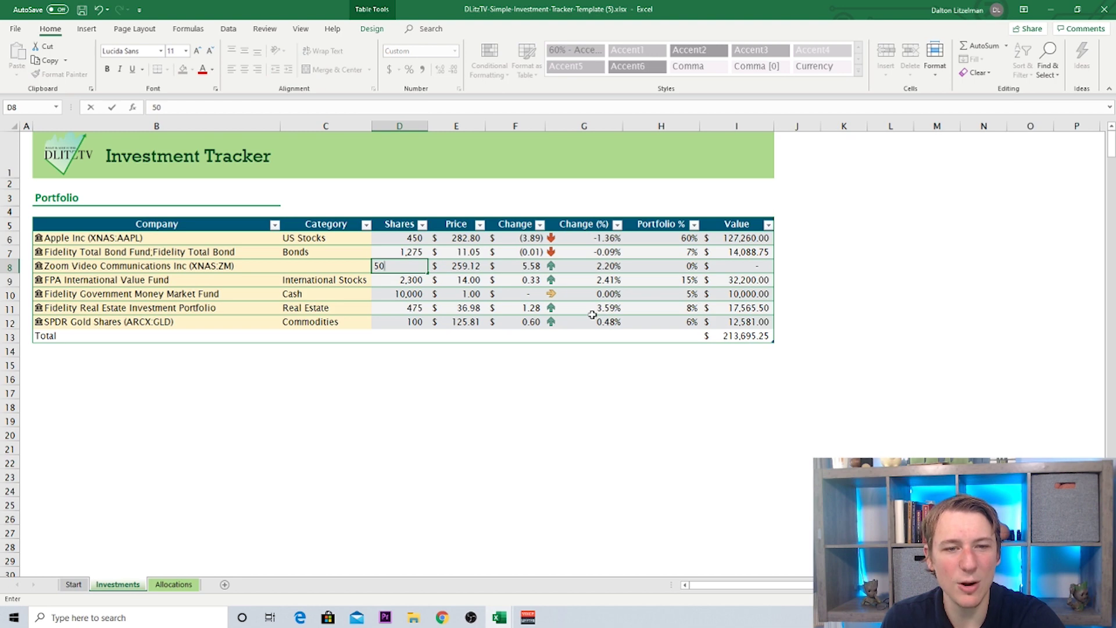
key("Return")
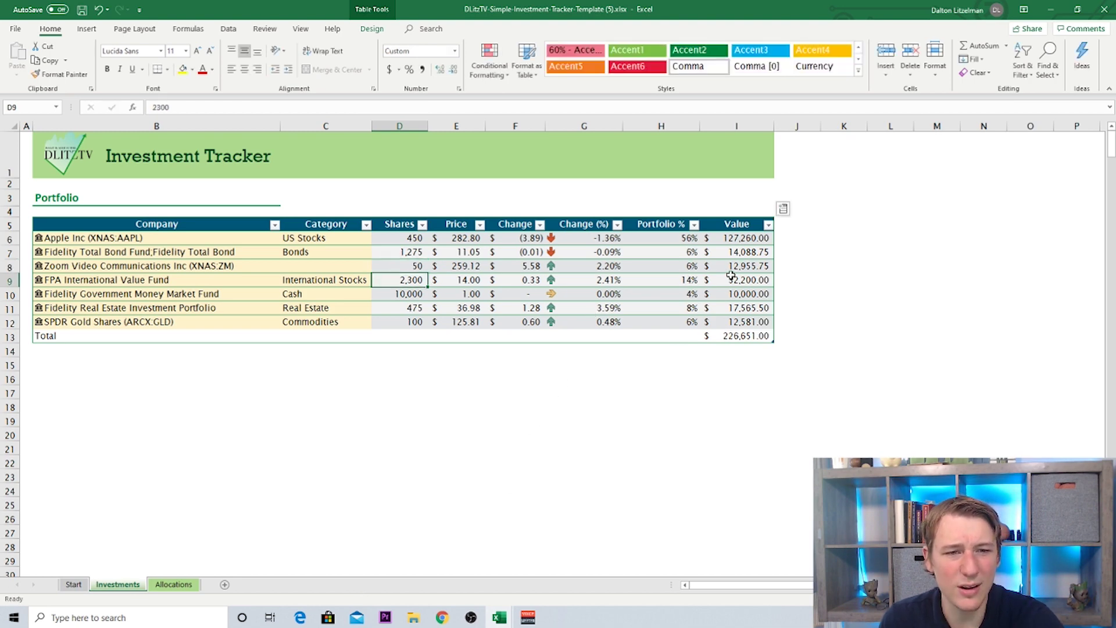
Inspect Zoom's portfolio percentage and value cells, and check the holdings pie chart on the Allocations sheet
left_click(684, 265)
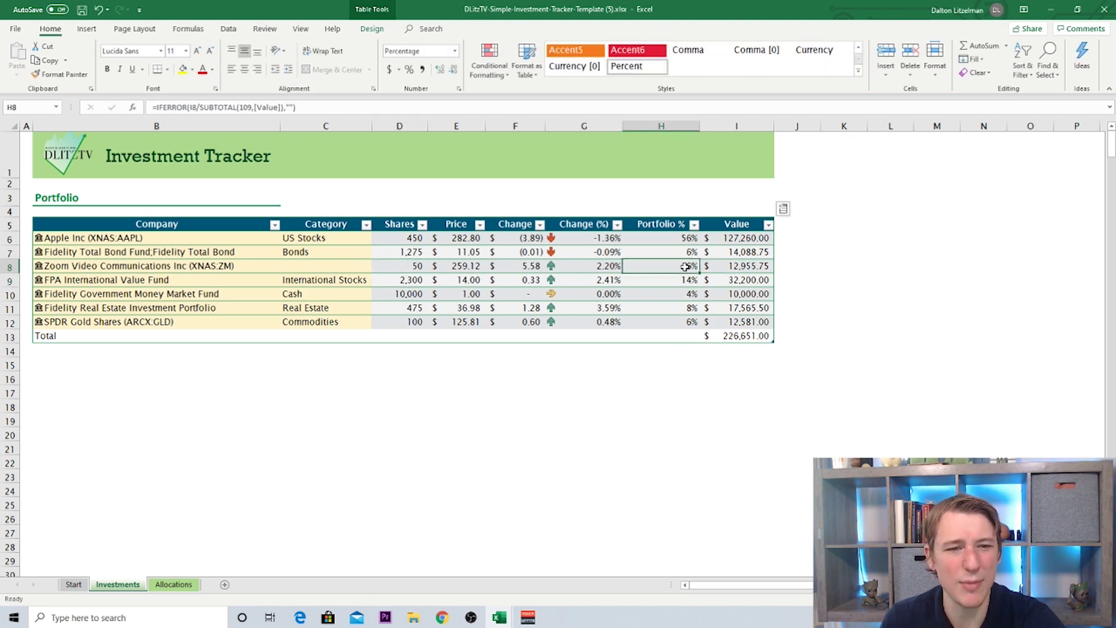
left_click(754, 268)
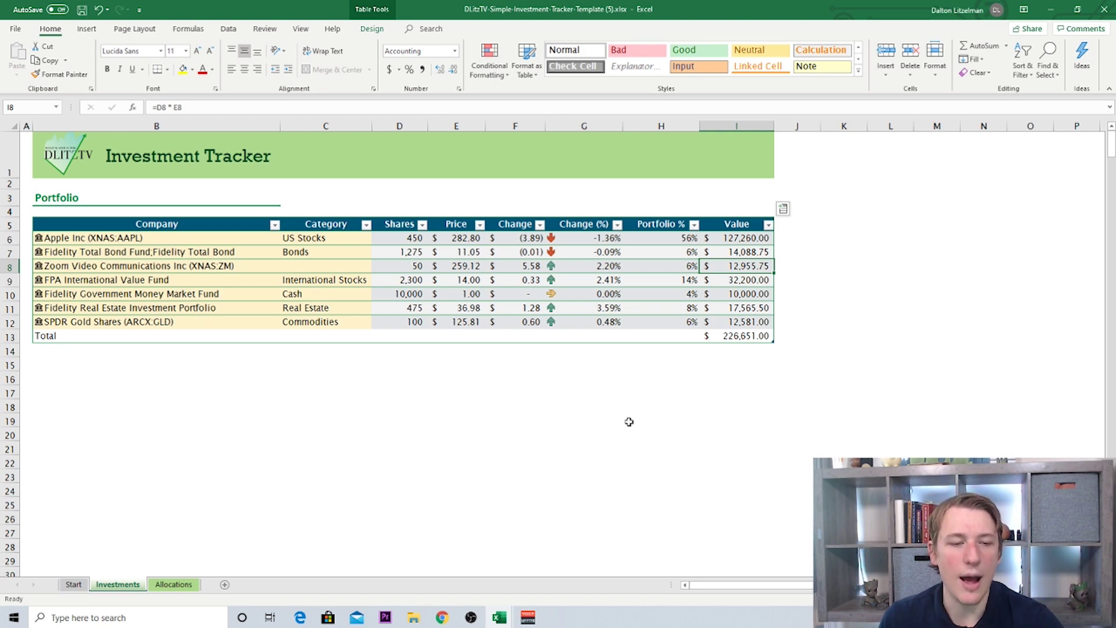
left_click(169, 585)
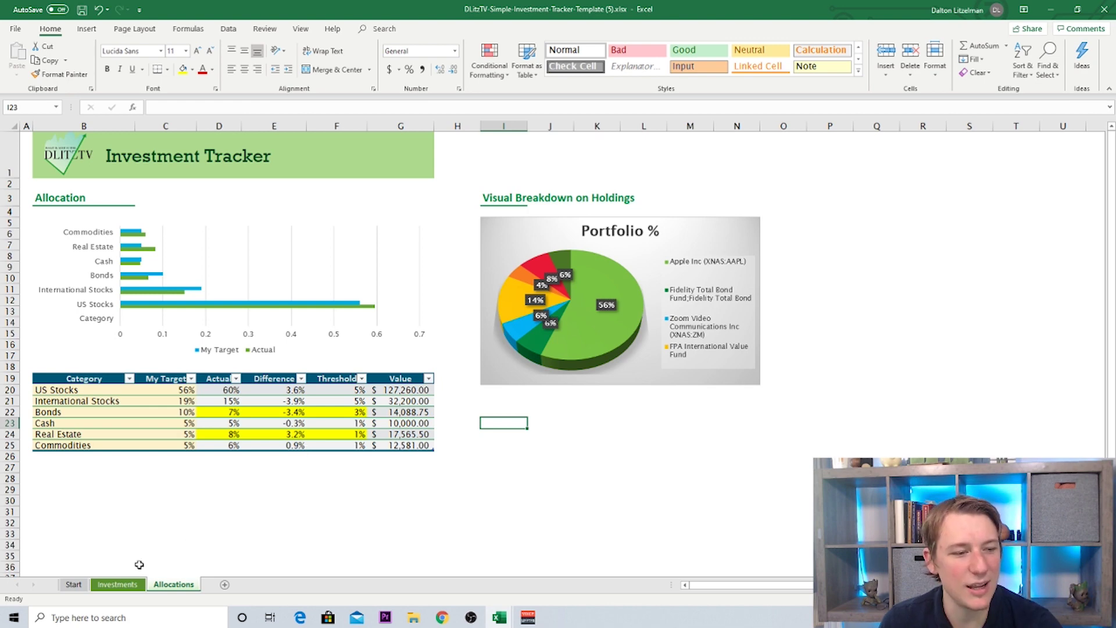
Add the Ticker symbol data field as a new column of the Portfolio table on the Investments sheet
left_click(119, 584)
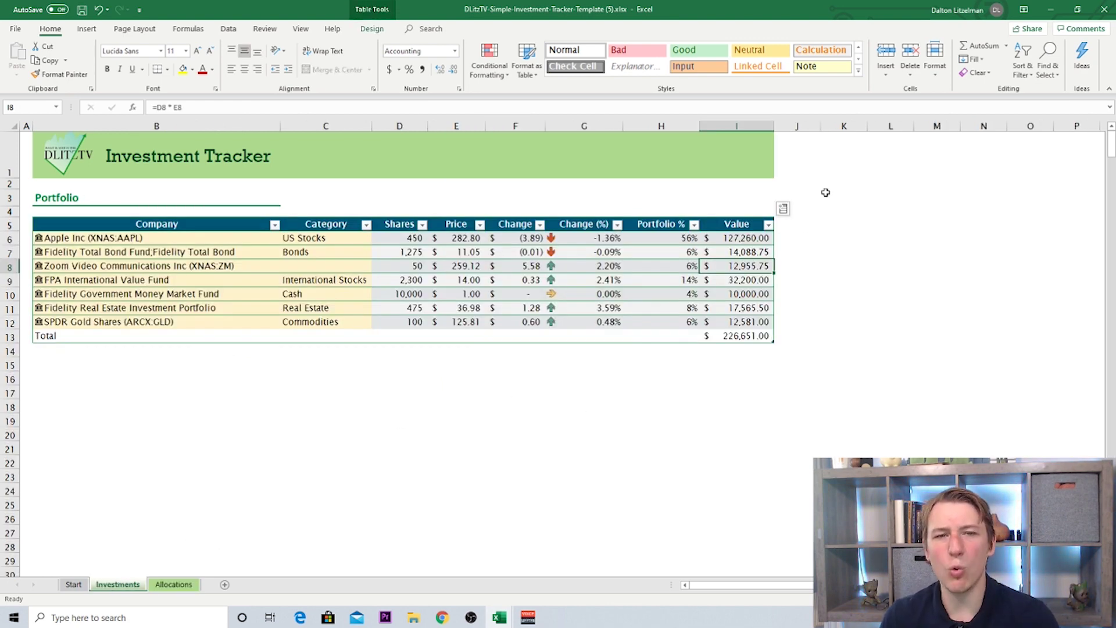
left_click(783, 208)
scroll(826, 473, "down", 2)
scroll(796, 471, "down", 5)
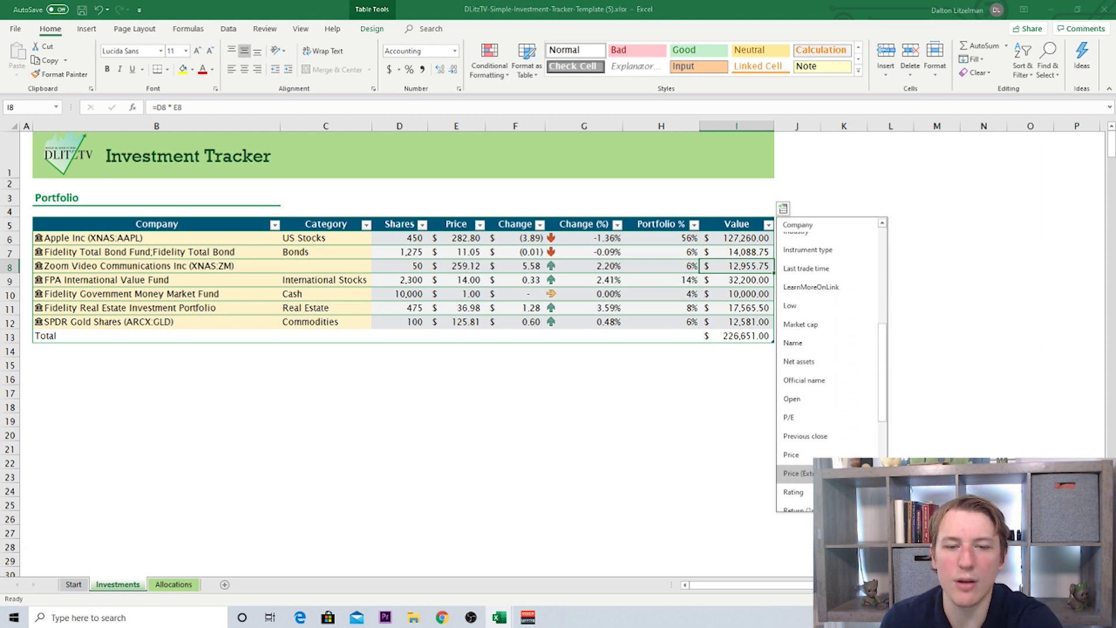
scroll(800, 464, "up", 6)
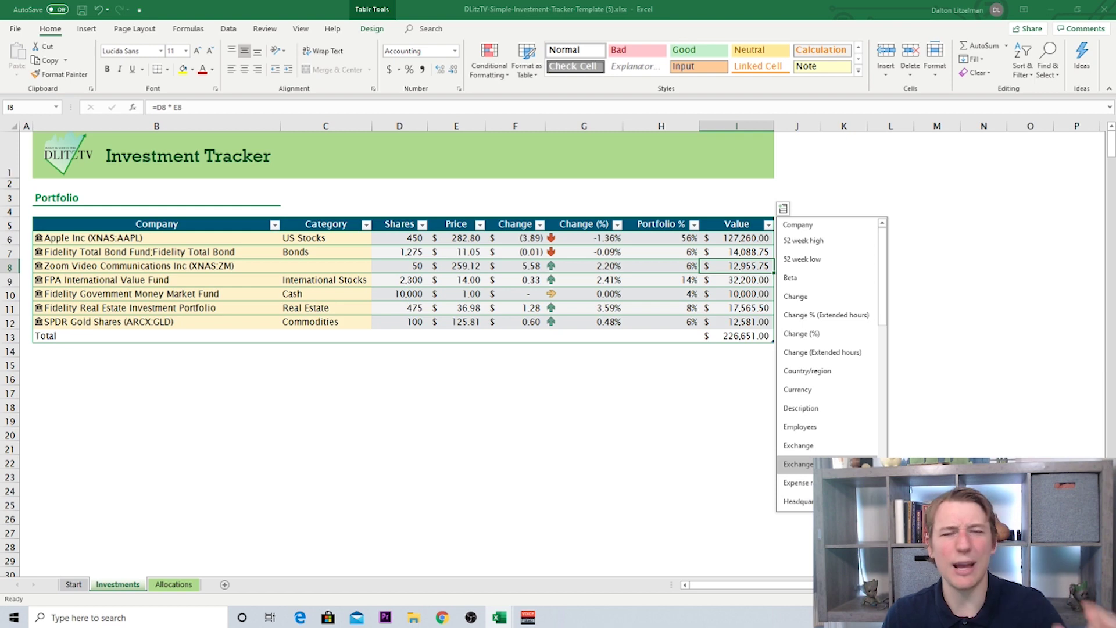
scroll(797, 465, "down", 10)
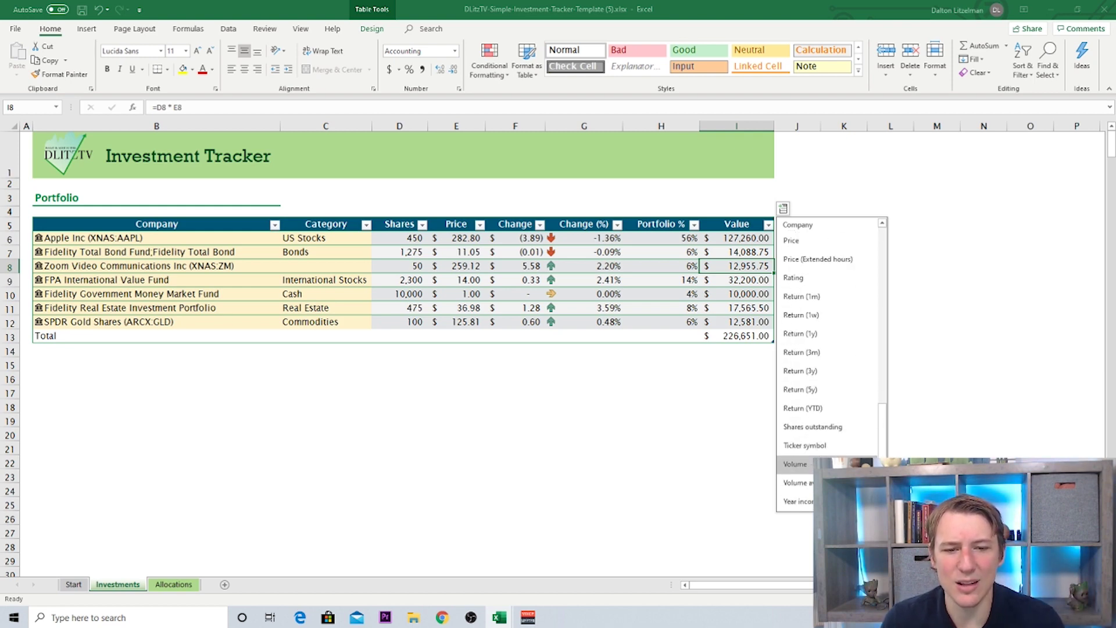
left_click(805, 446)
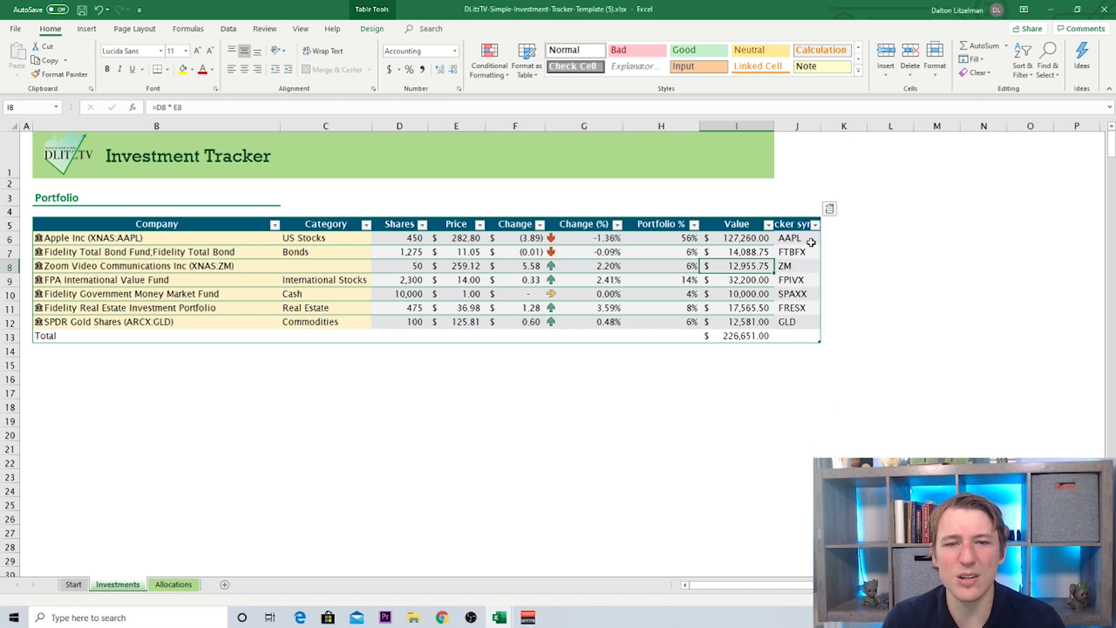
Check the Value column and its total, and add the 52 week high data field as a new column of the Portfolio table
left_click(890, 324)
left_click(751, 338)
left_click_drag(744, 237, 747, 326)
left_click(743, 336)
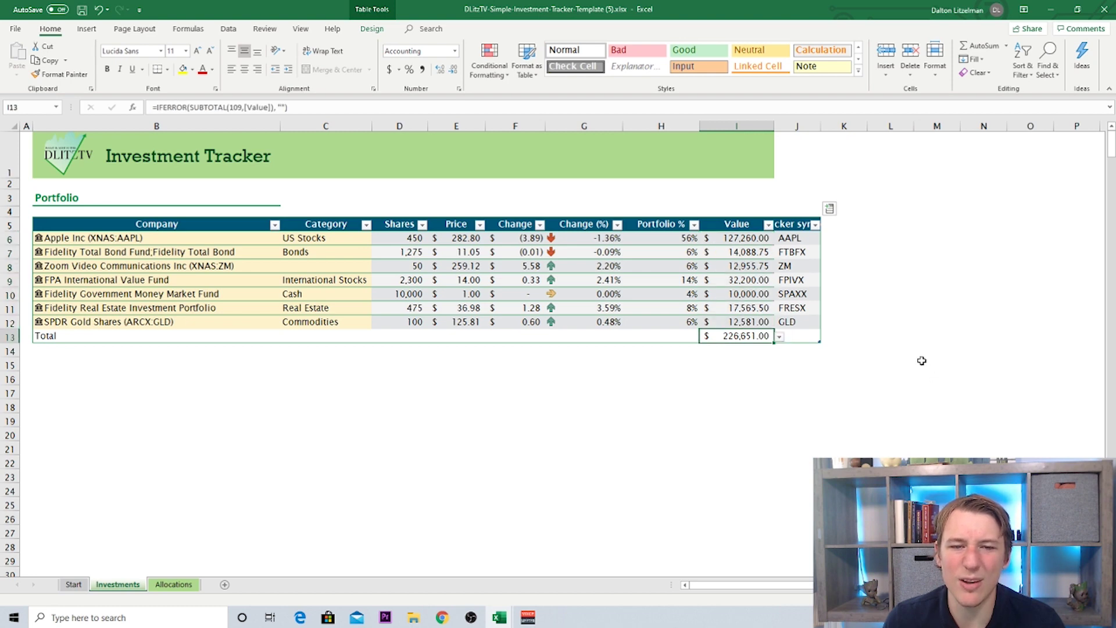
left_click(830, 208)
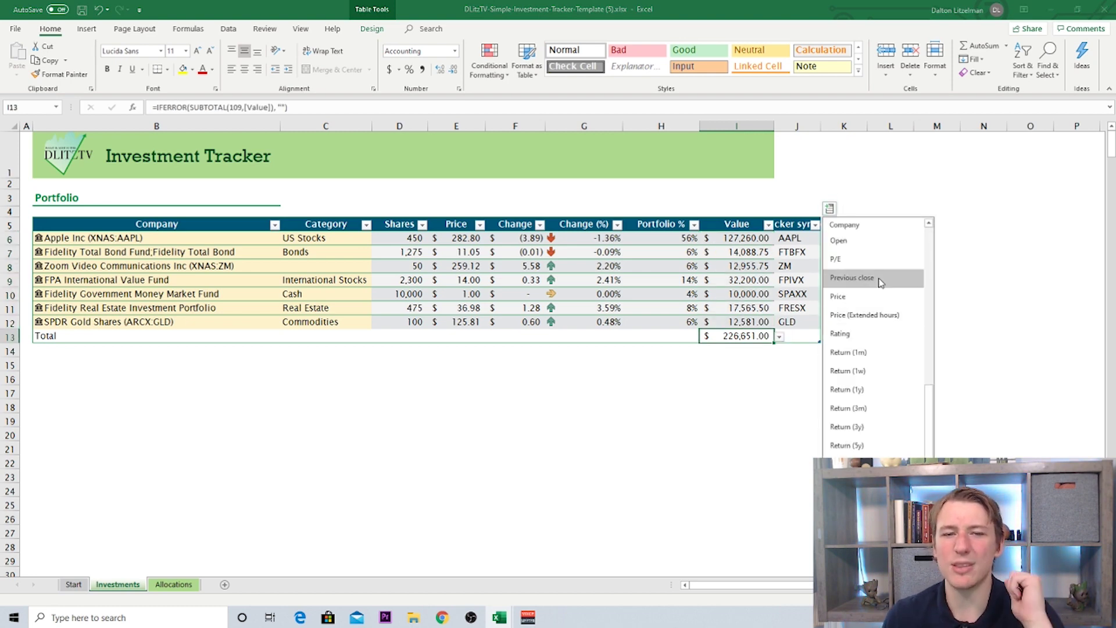
scroll(856, 271, "down", 3)
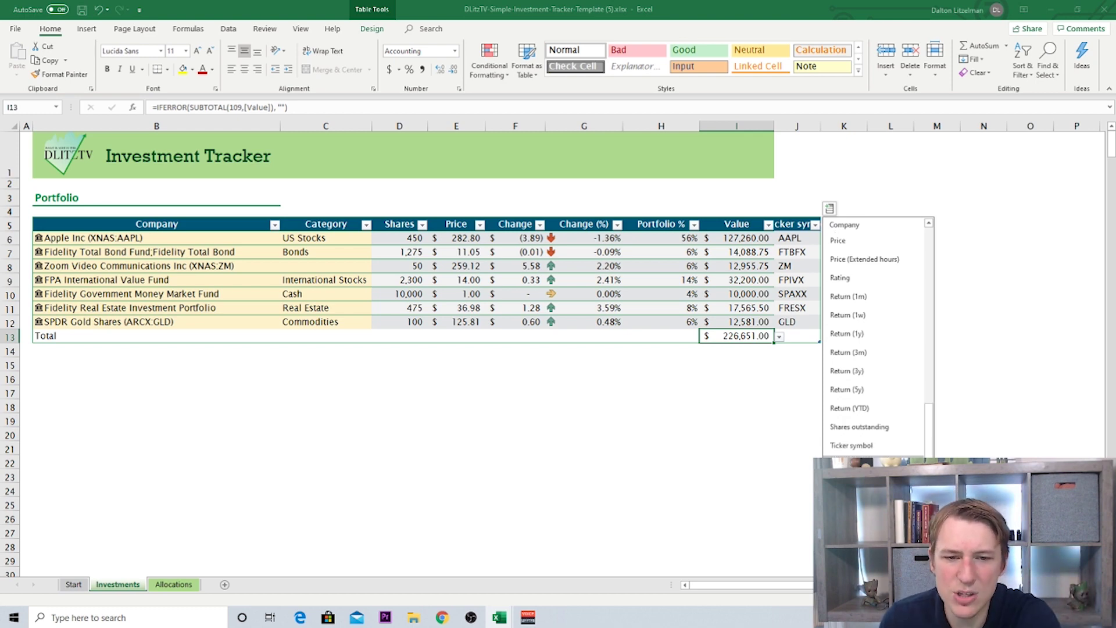
scroll(872, 451, "up", 5)
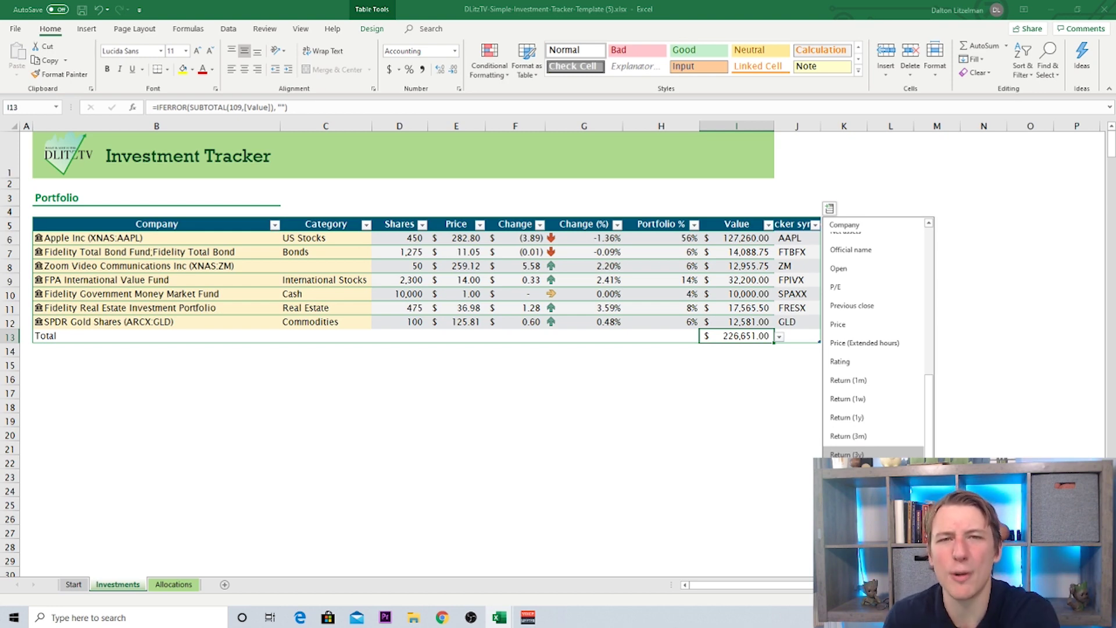
scroll(876, 338, "up", 2)
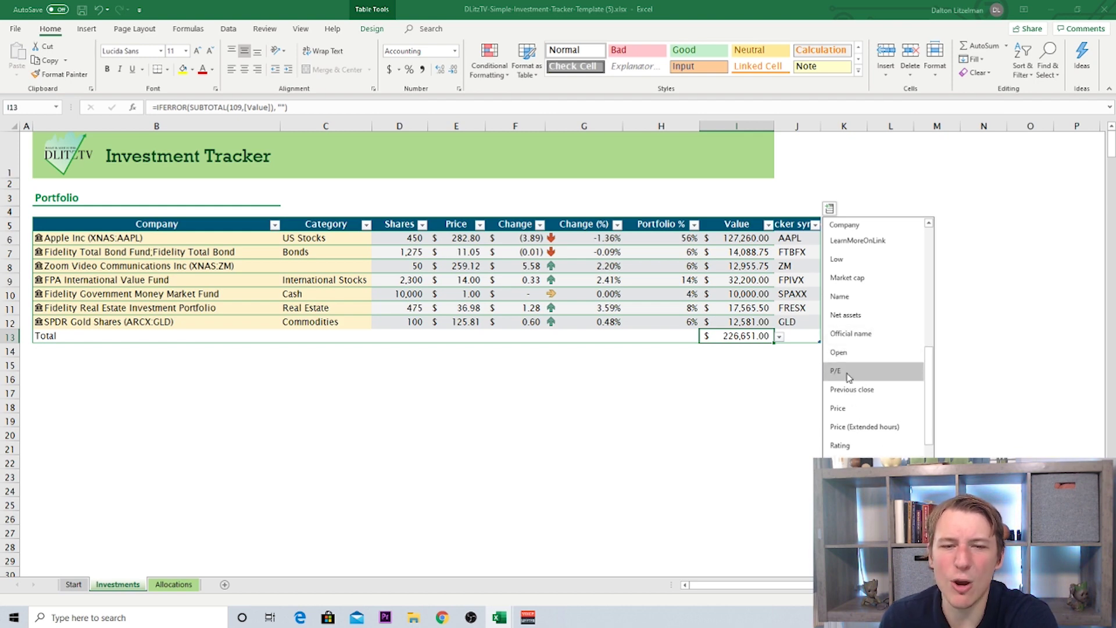
scroll(866, 314, "up", 5)
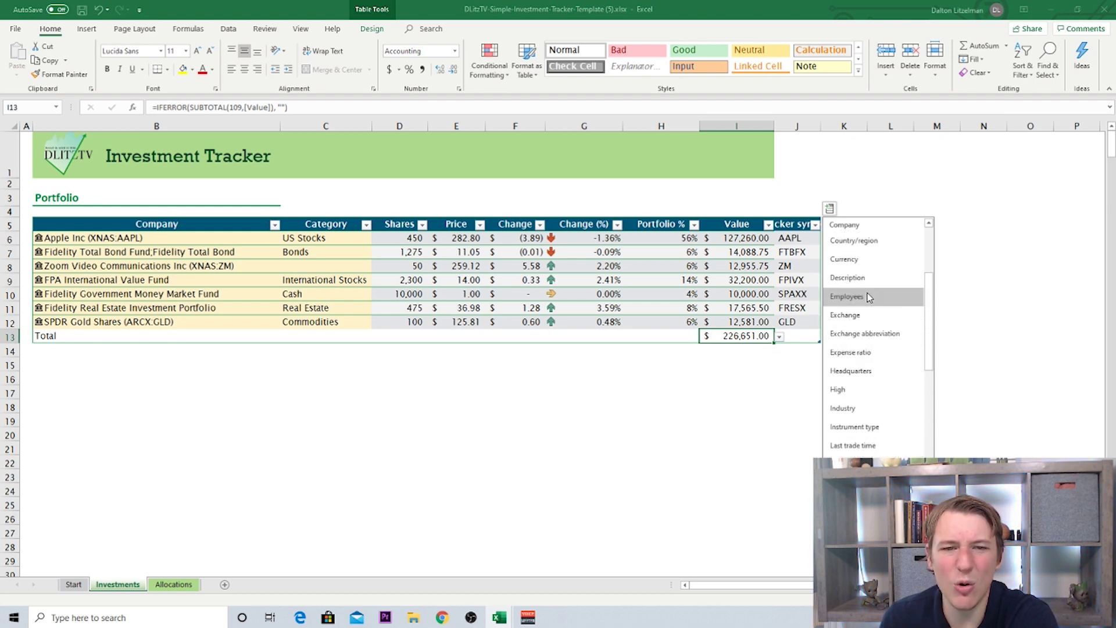
scroll(870, 274, "up", 1)
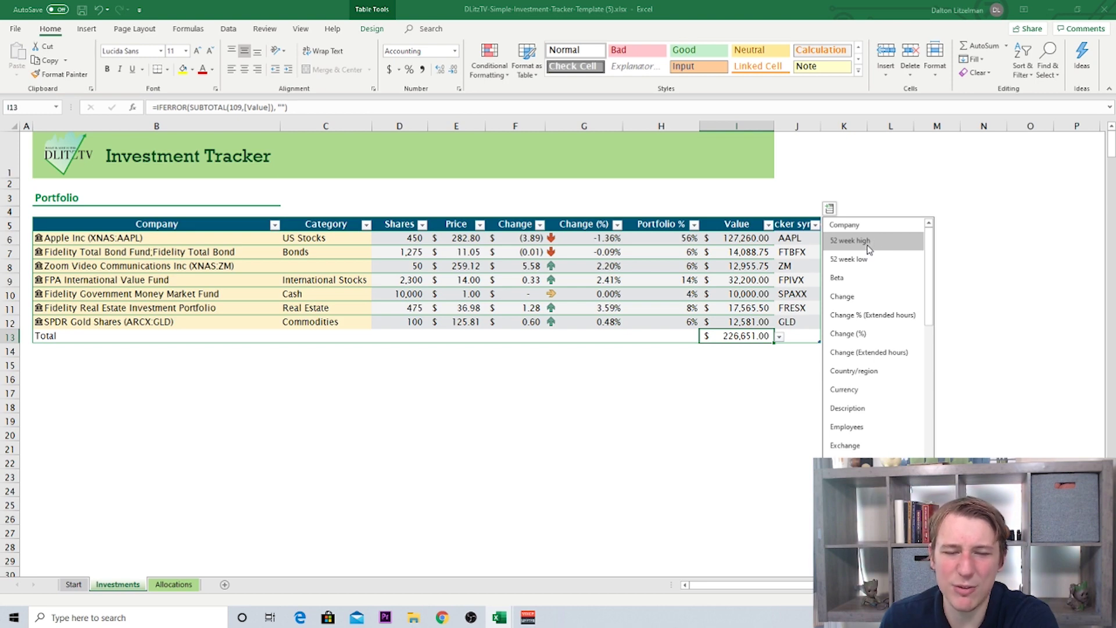
left_click(869, 249)
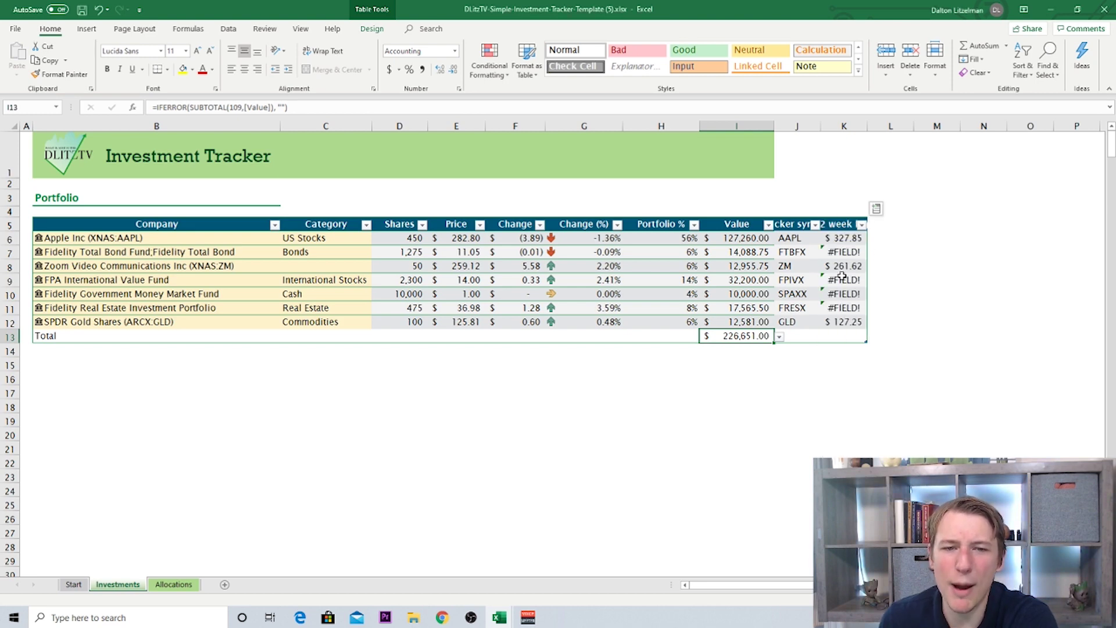
Inspect the 52 week high cells of the Fidelity and FPA funds and Zoom, and look over the available data fields
left_click_drag(846, 280, 845, 308)
left_click(849, 252)
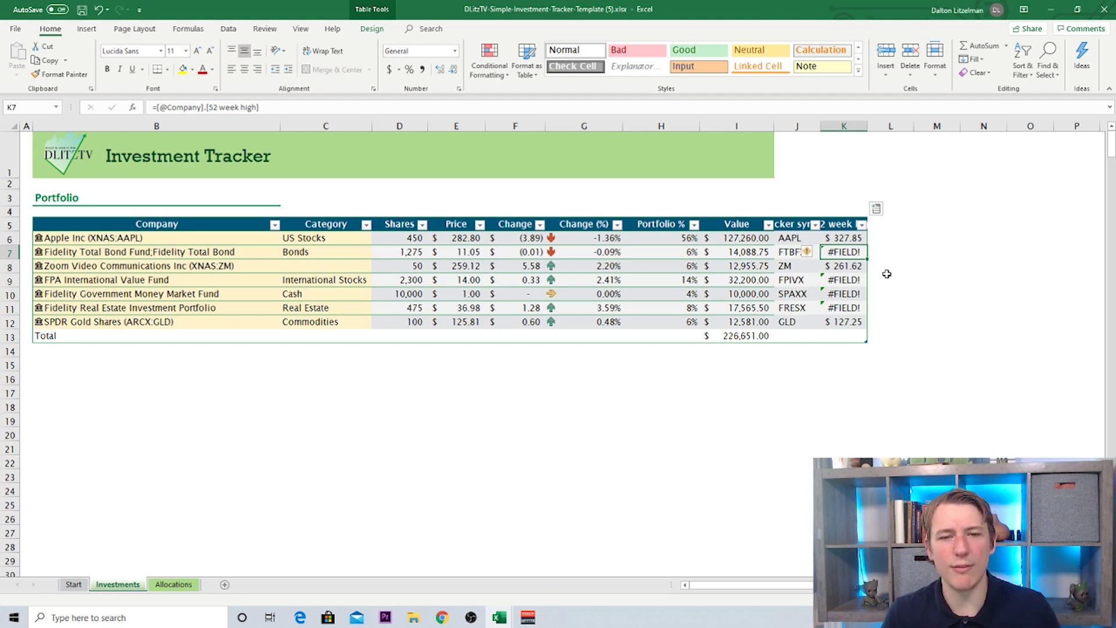
left_click(877, 211)
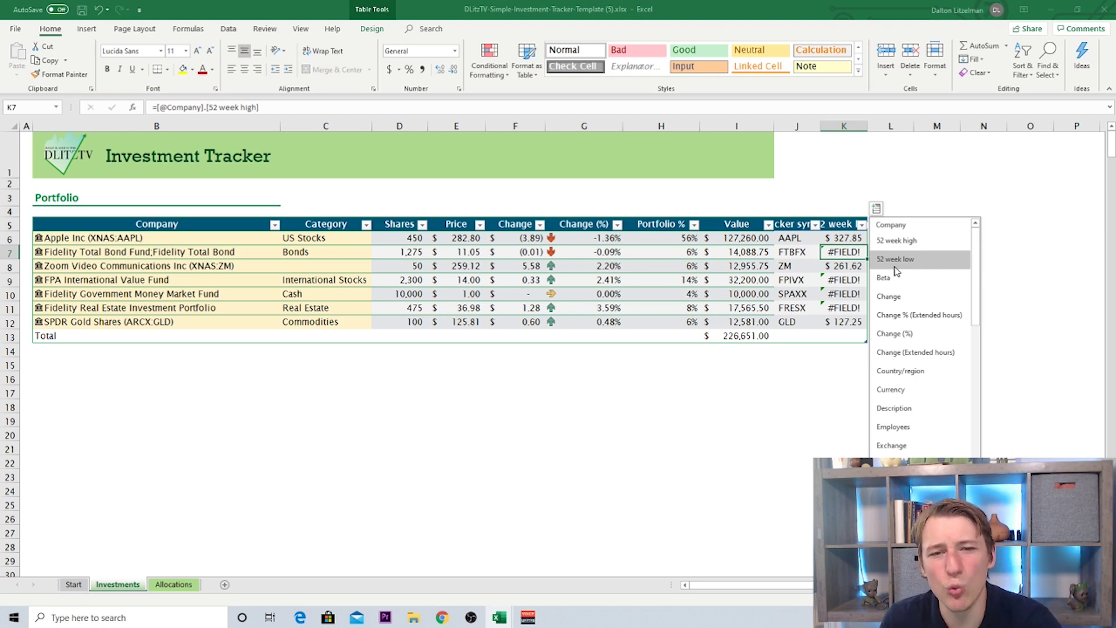
key("Escape")
left_click(850, 265)
Insert a blank row above Zoom Video Communications in the Portfolio table
right_click(13, 266)
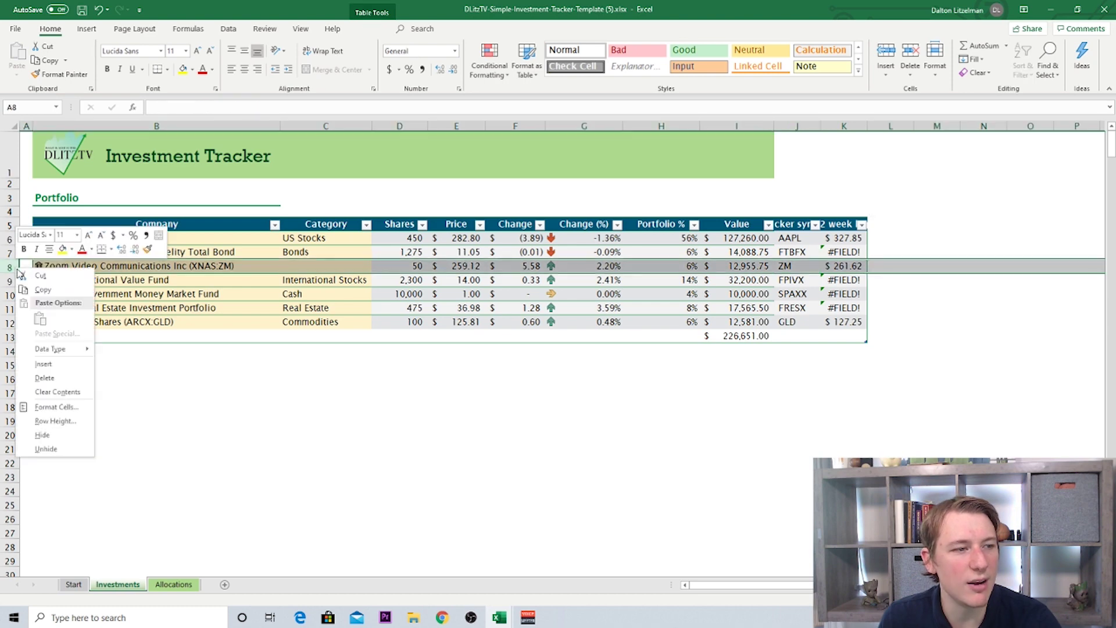
left_click(44, 365)
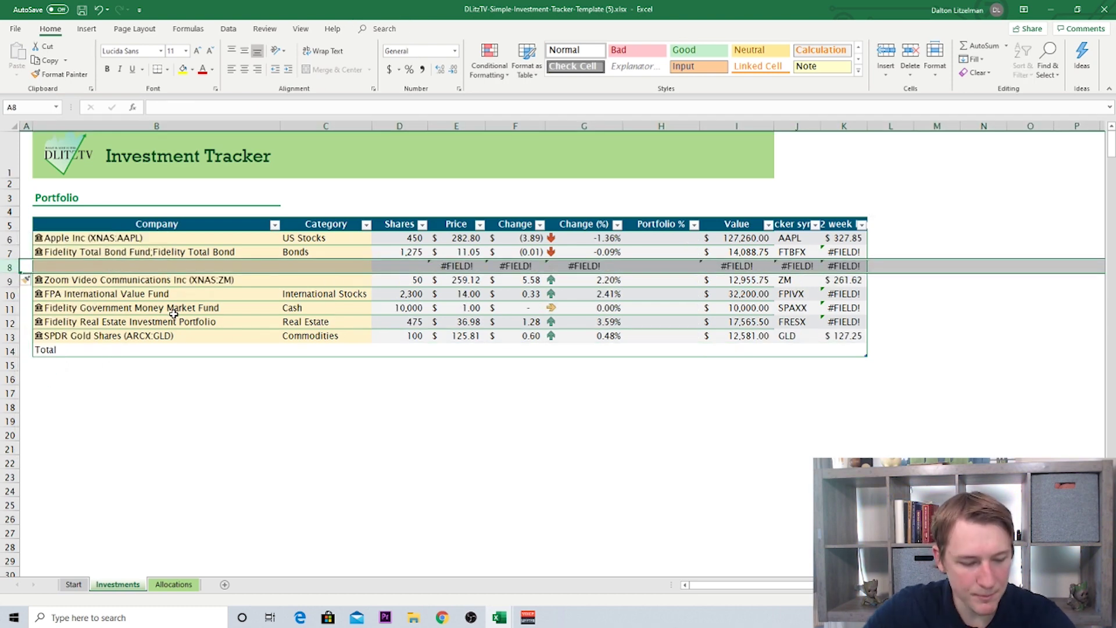
type("M")
key("BackSpace")
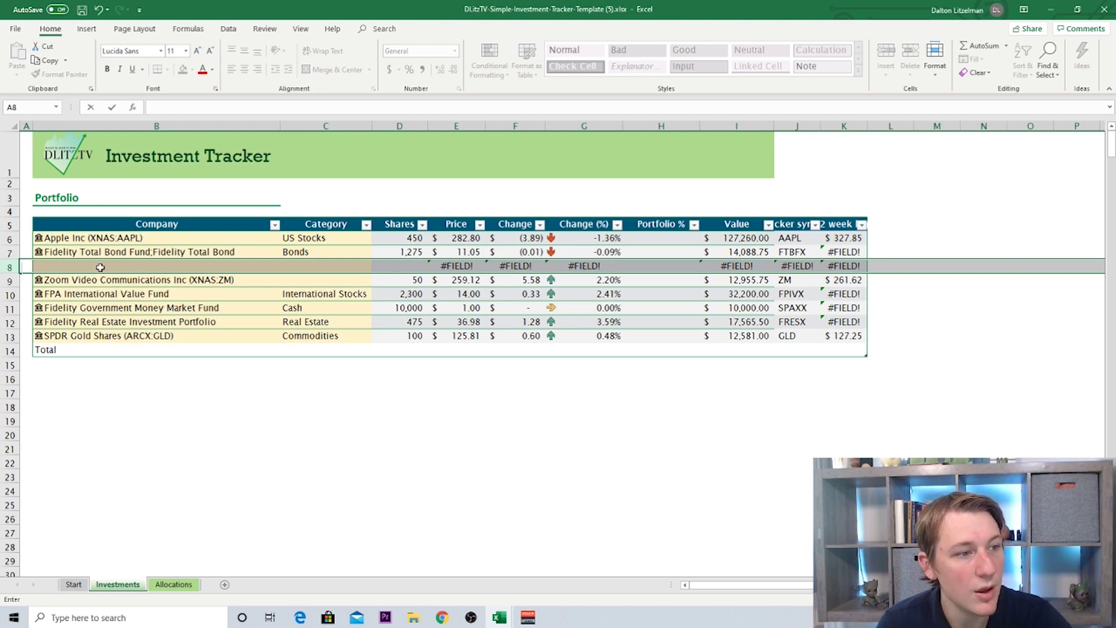
Enter Mcdonald's as the company in the new blank row of the Portfolio table
left_click(100, 266)
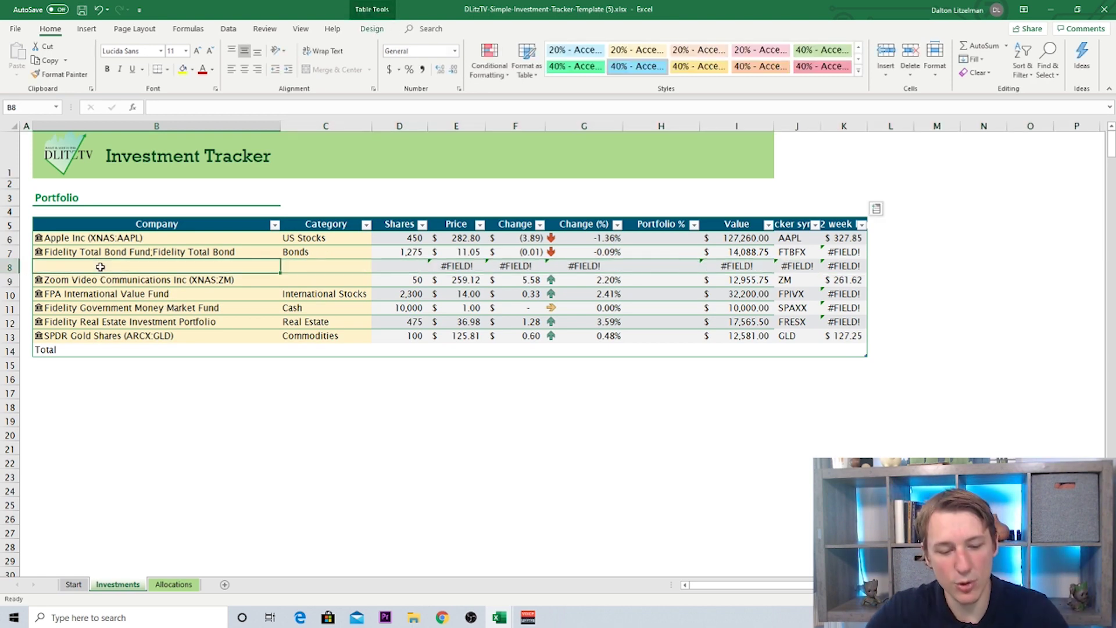
type("z")
key("Delete")
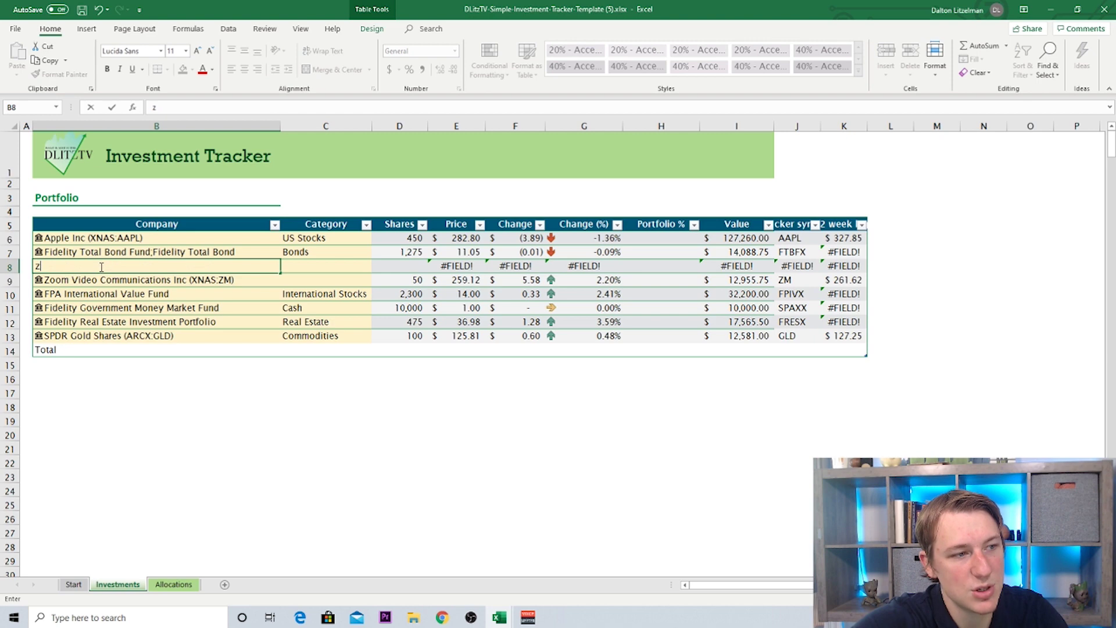
type("Mcdona")
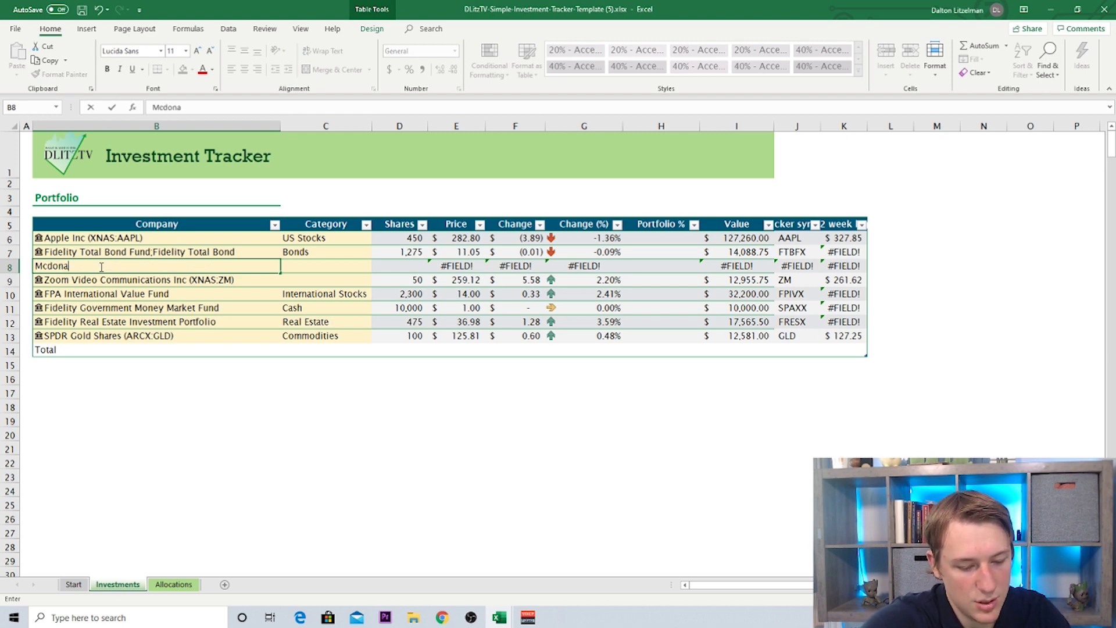
type("ld's")
key("Return")
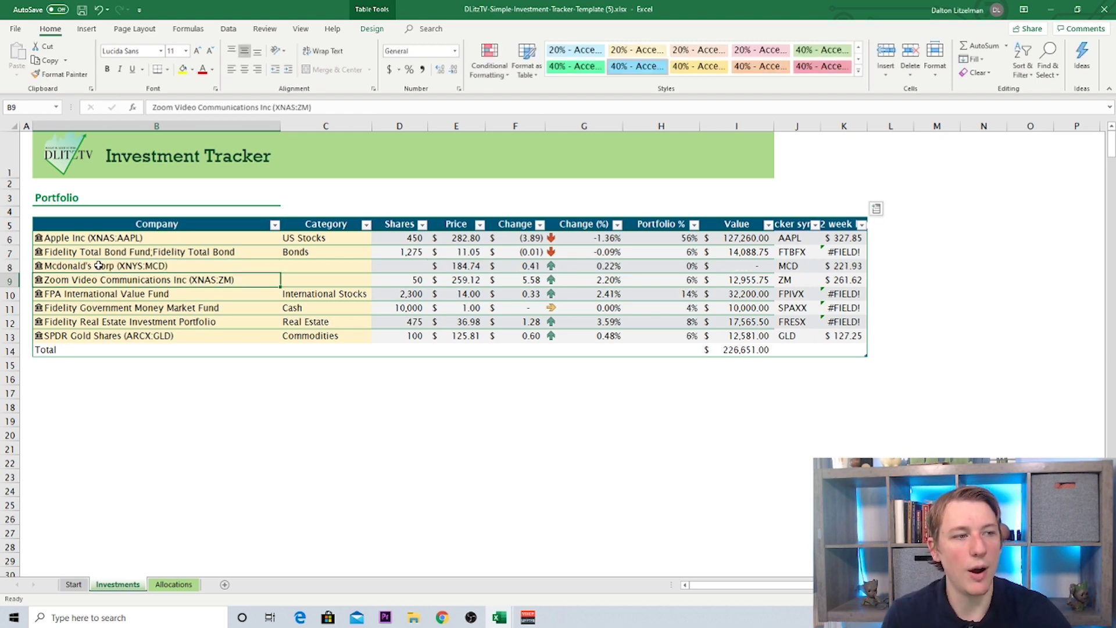
Set the number of shares for Mcdonald's Corp to 6
left_click(408, 266)
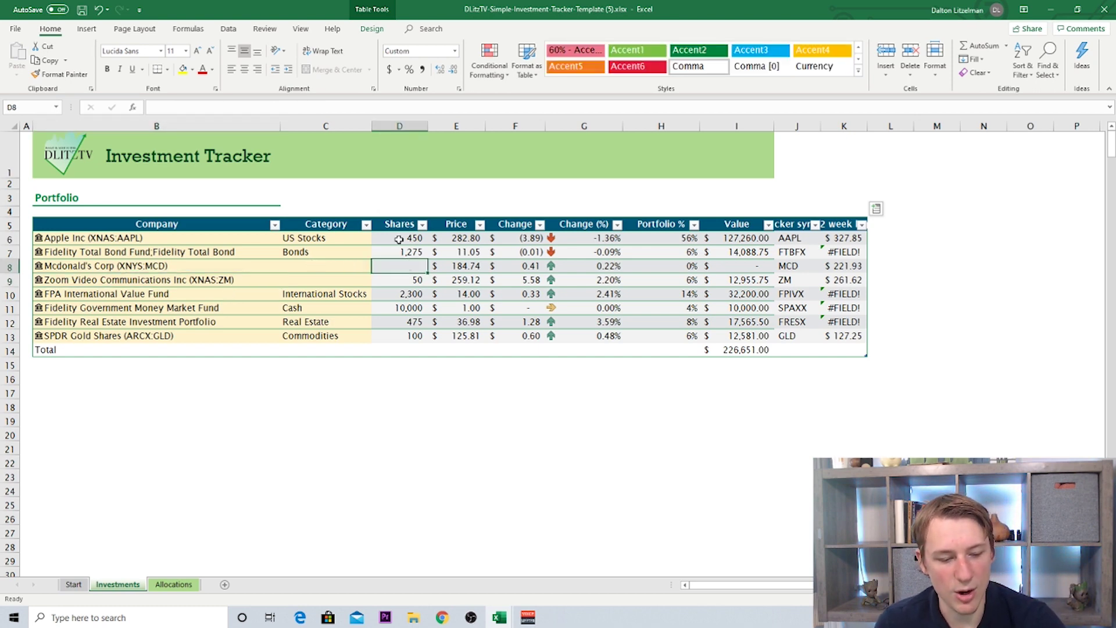
type("6")
key("Return")
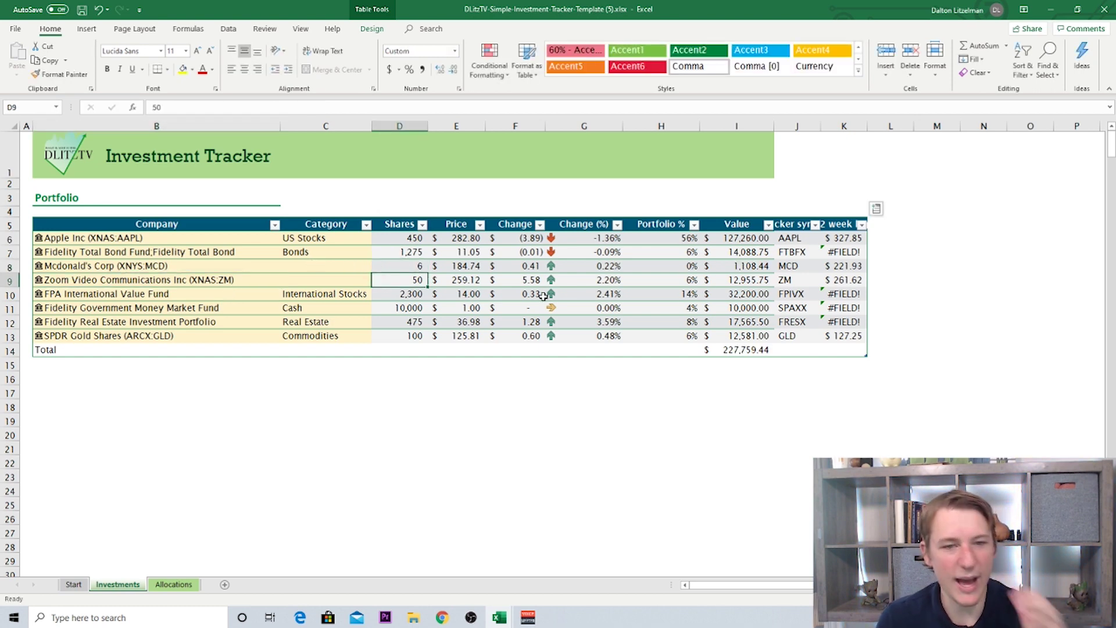
Assign the US Stocks category to both Mcdonald's Corp and Zoom Video Communications
left_click(283, 270)
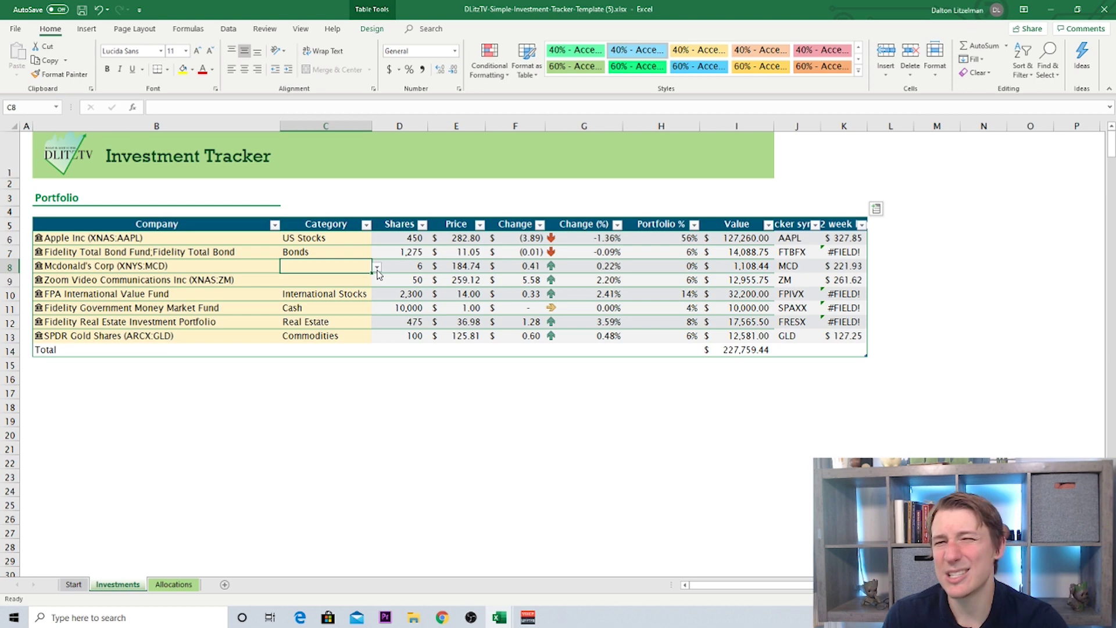
left_click(376, 267)
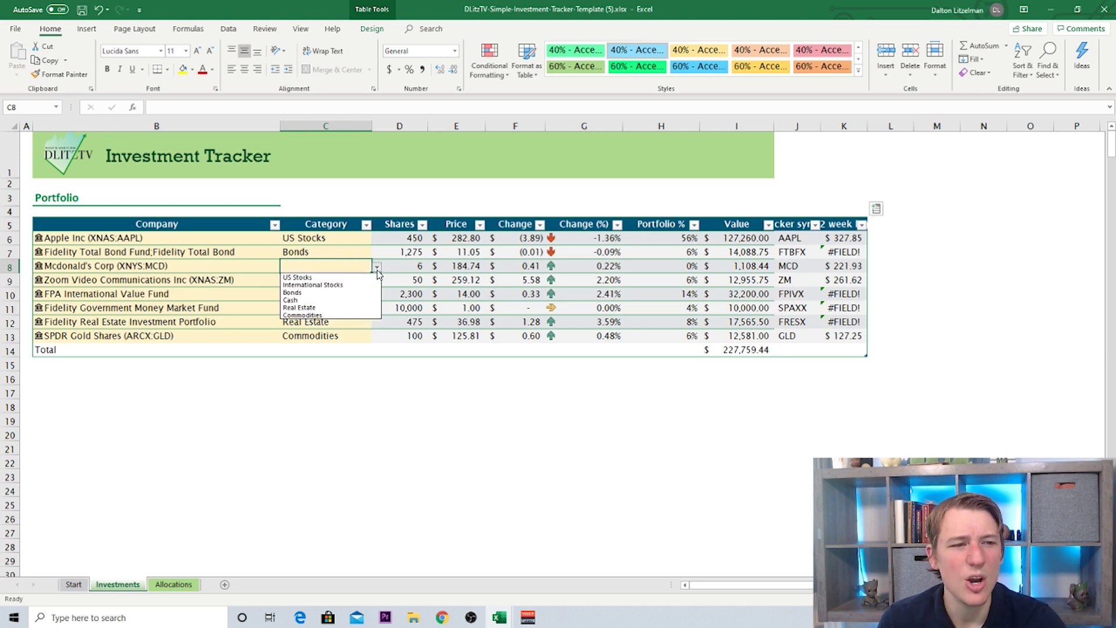
left_click(342, 278)
left_click(364, 281)
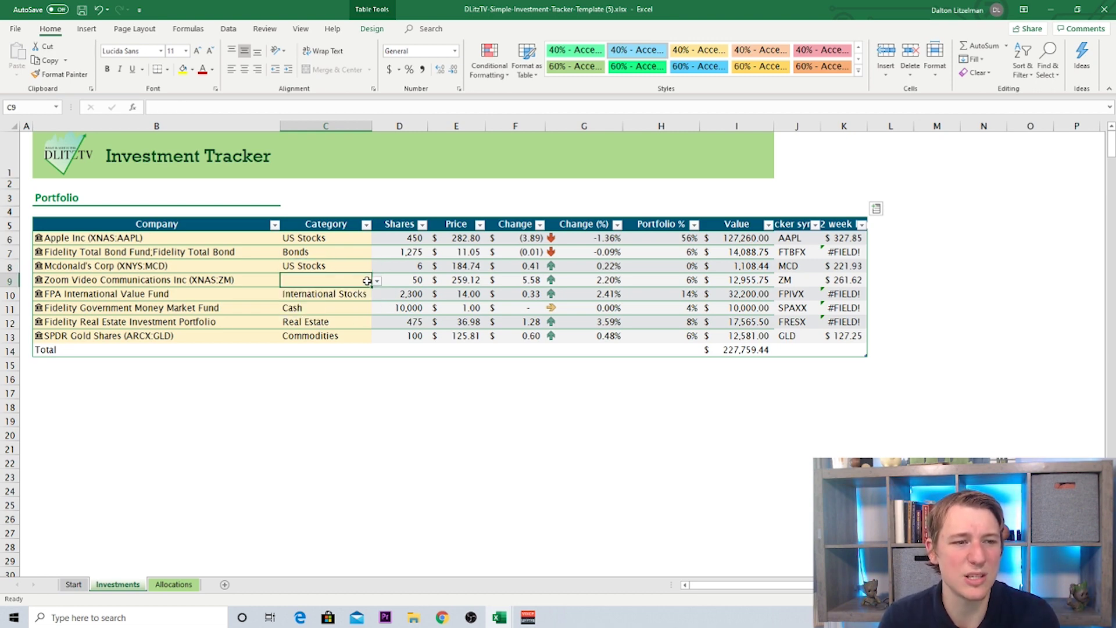
left_click(376, 282)
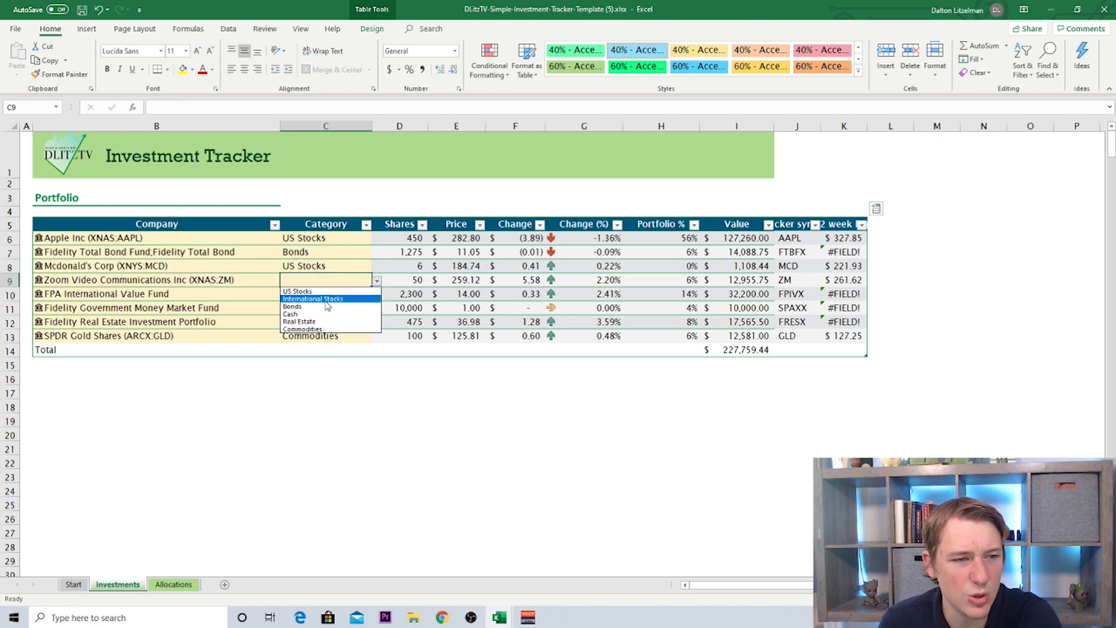
left_click(311, 292)
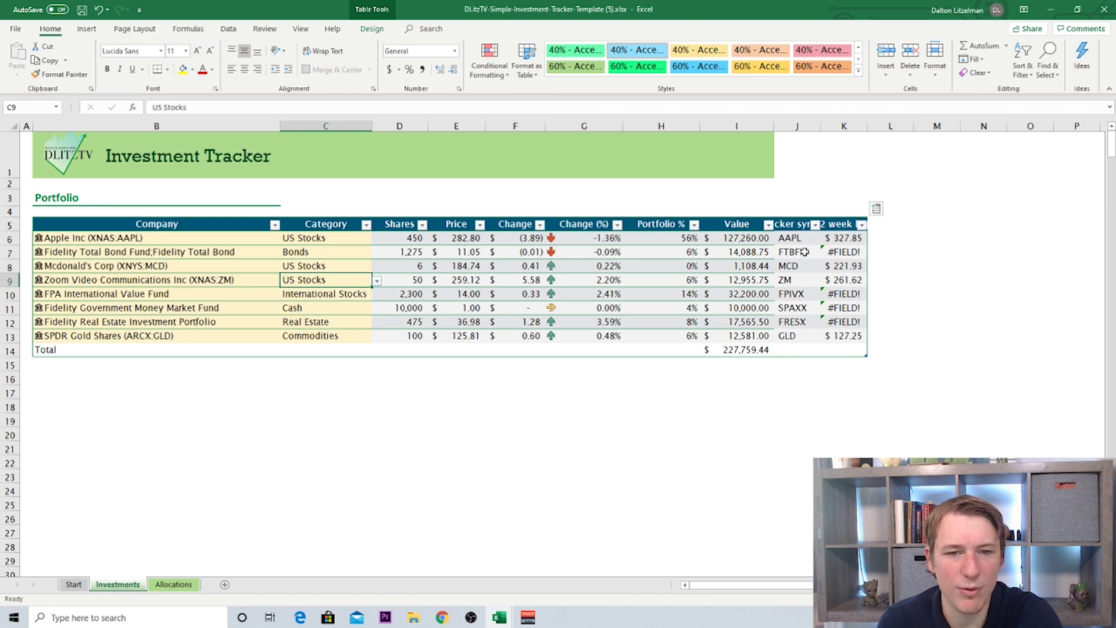
Add the Industry data field as a new column of the Portfolio table
left_click(876, 211)
scroll(954, 360, "down", 5)
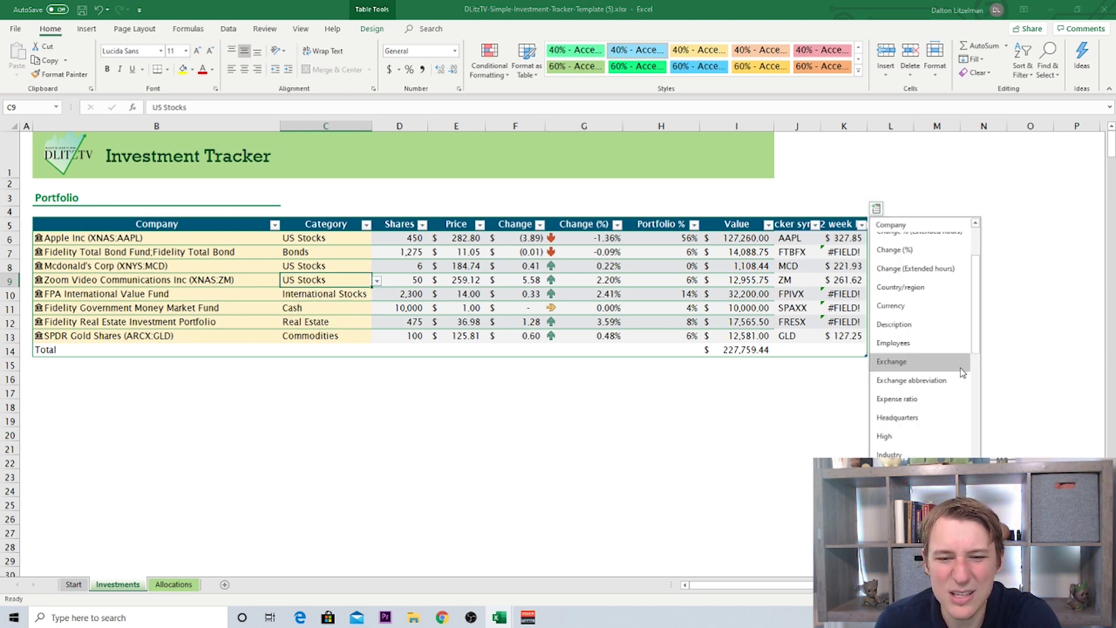
scroll(961, 375, "down", 1)
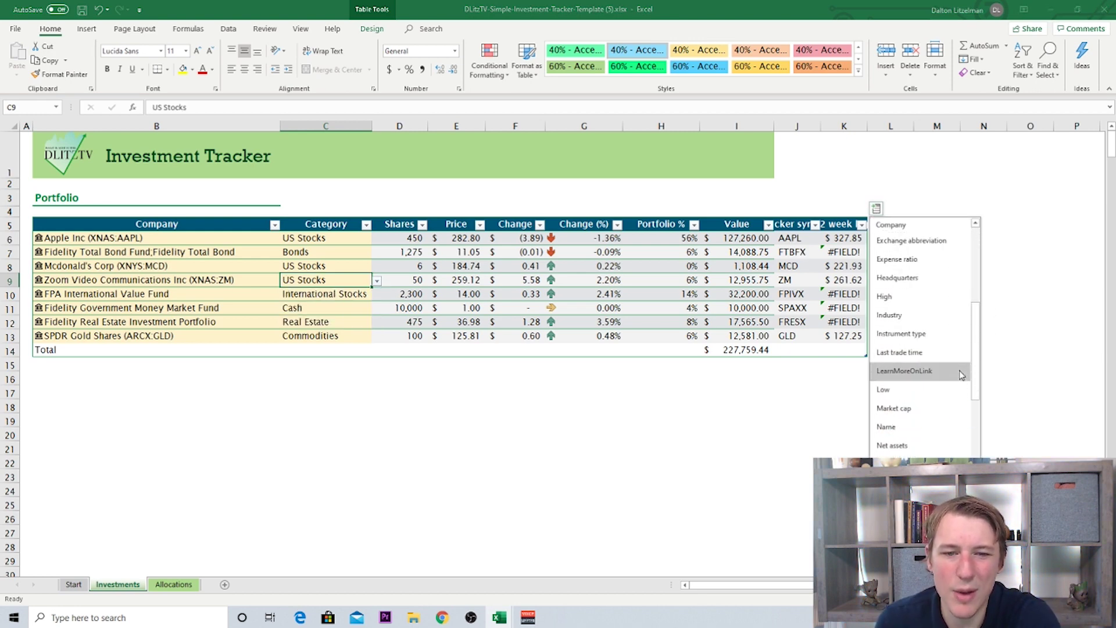
left_click(924, 319)
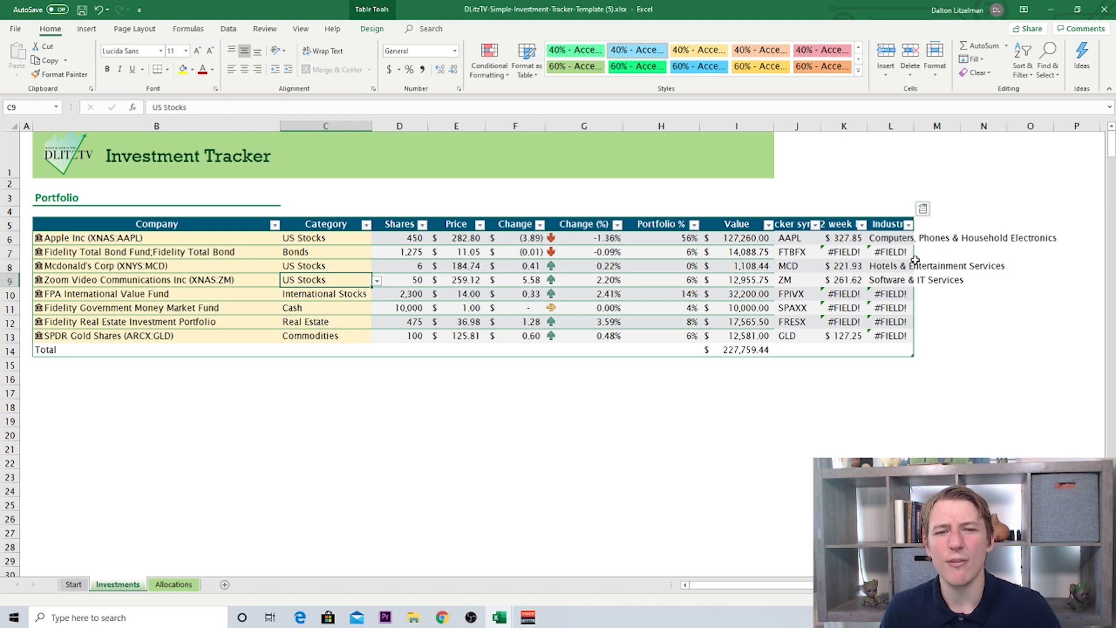
Inspect Apple's Industry cell, and review the holdings pie chart on the Allocations sheet
left_click(892, 237)
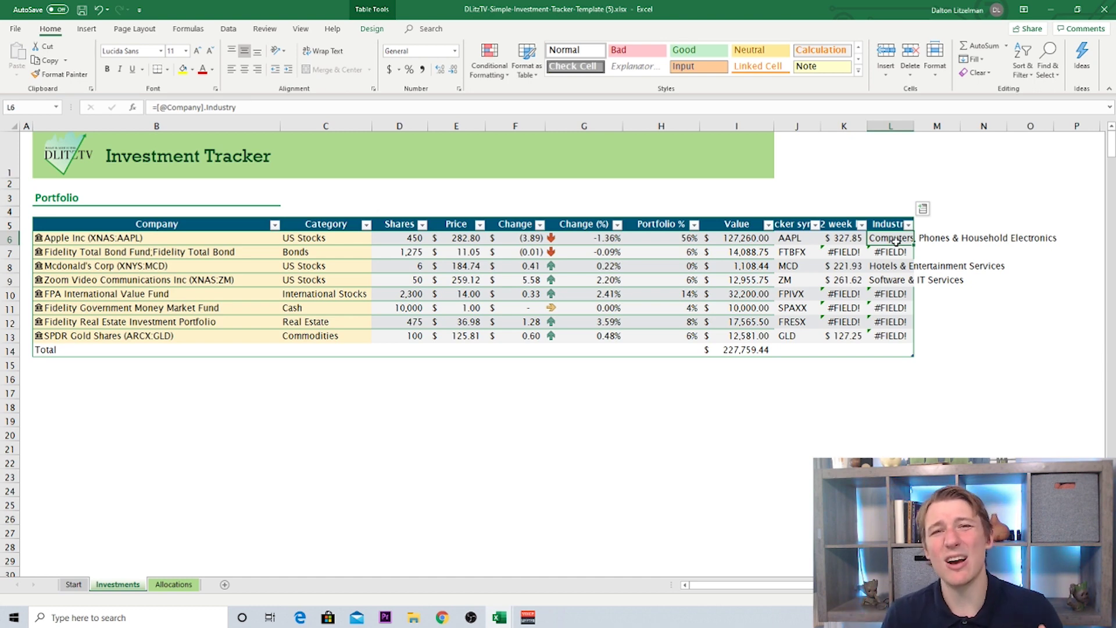
left_click(174, 585)
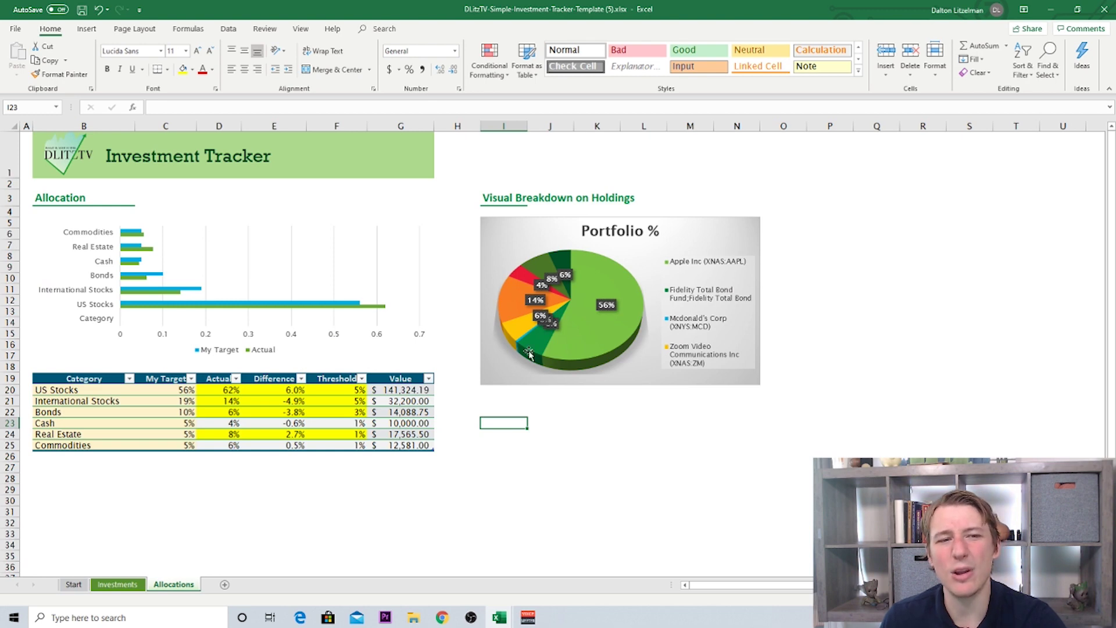
mouse_move(577, 338)
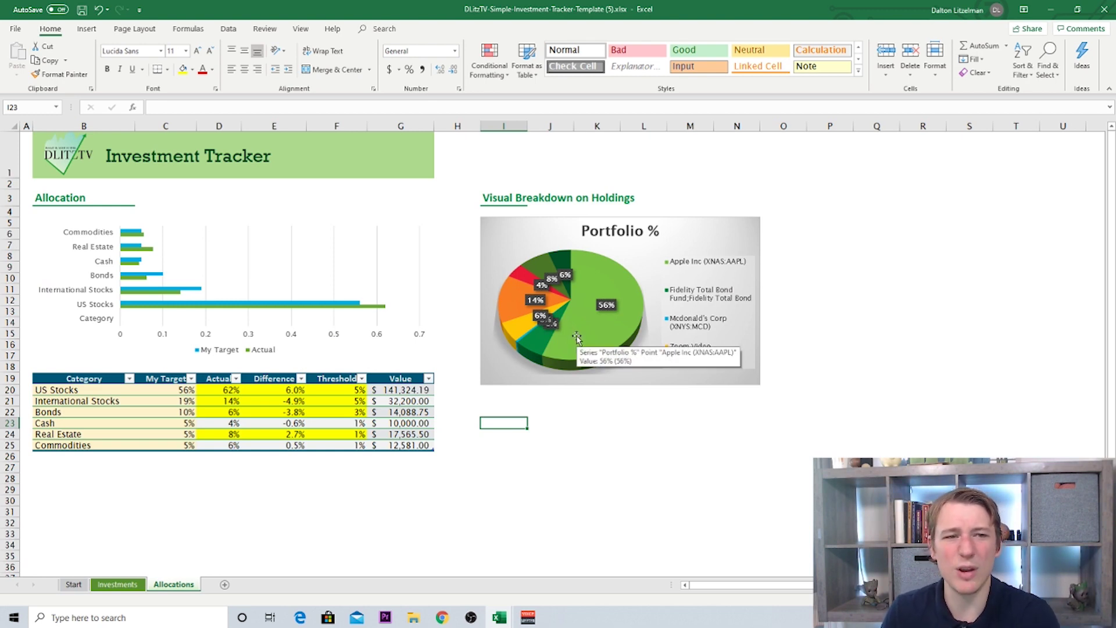
Add the Country/region and Beta data fields as new columns of the Portfolio table on the Investments sheet
left_click(117, 584)
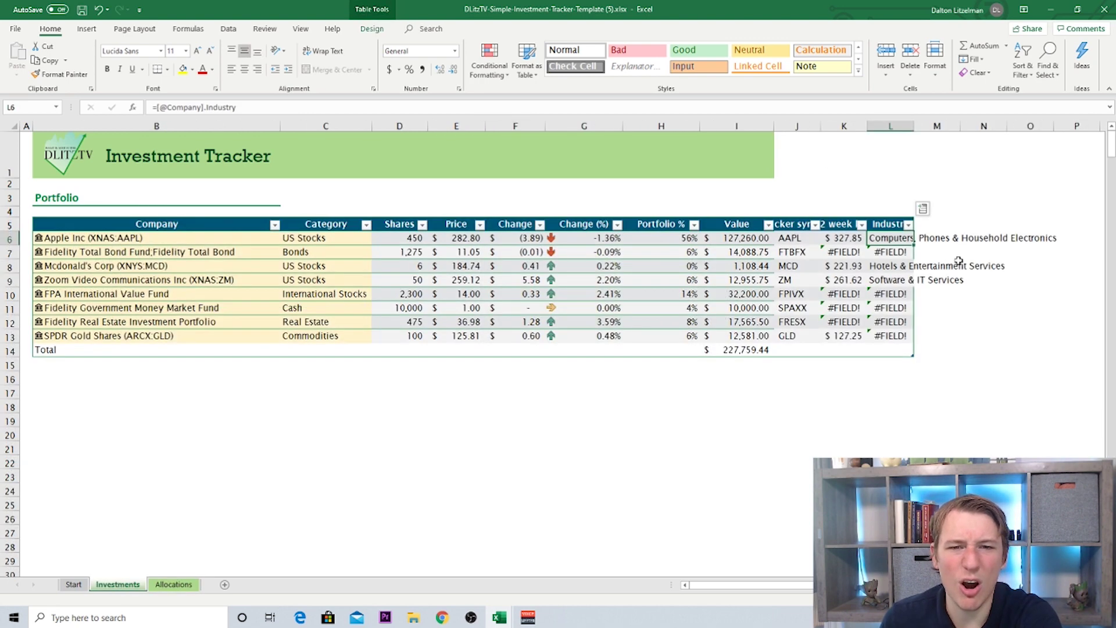
left_click(924, 208)
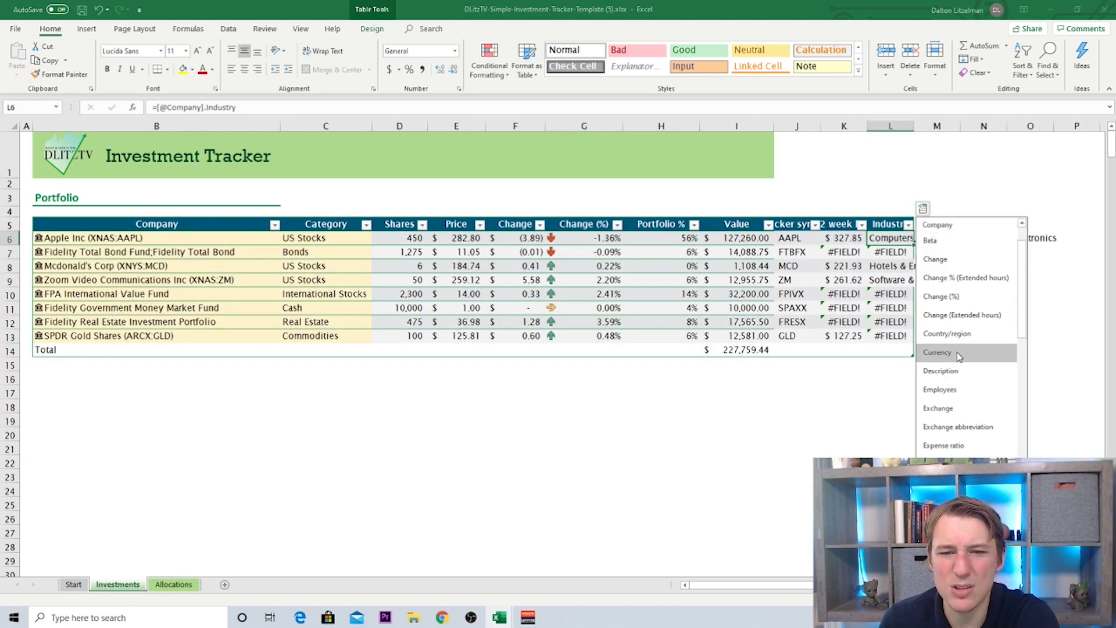
left_click(966, 334)
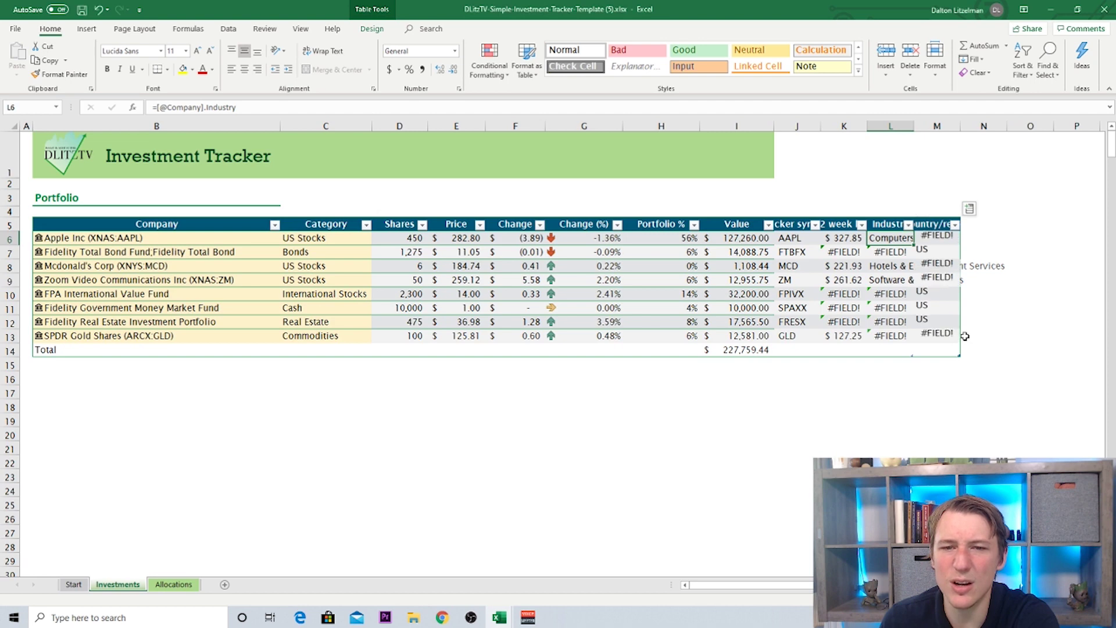
left_click(970, 209)
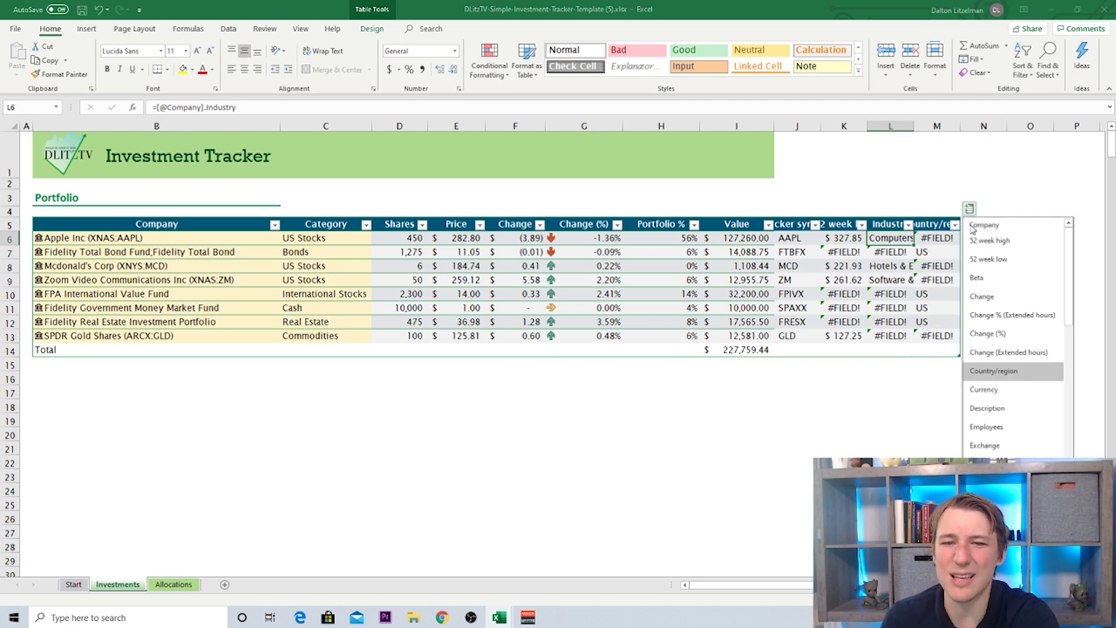
left_click(992, 285)
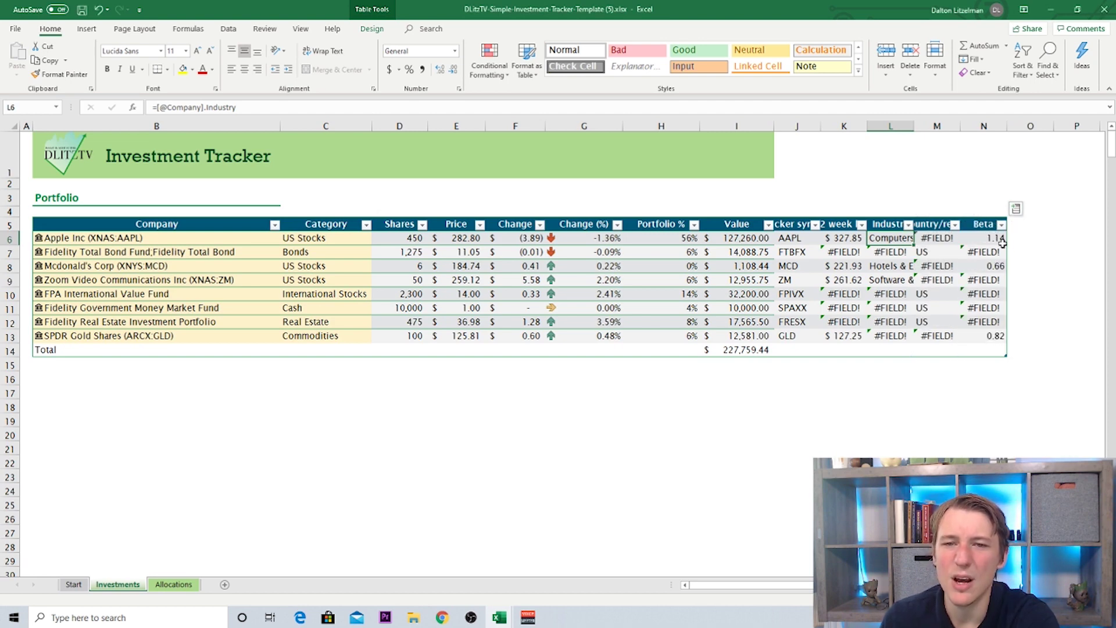